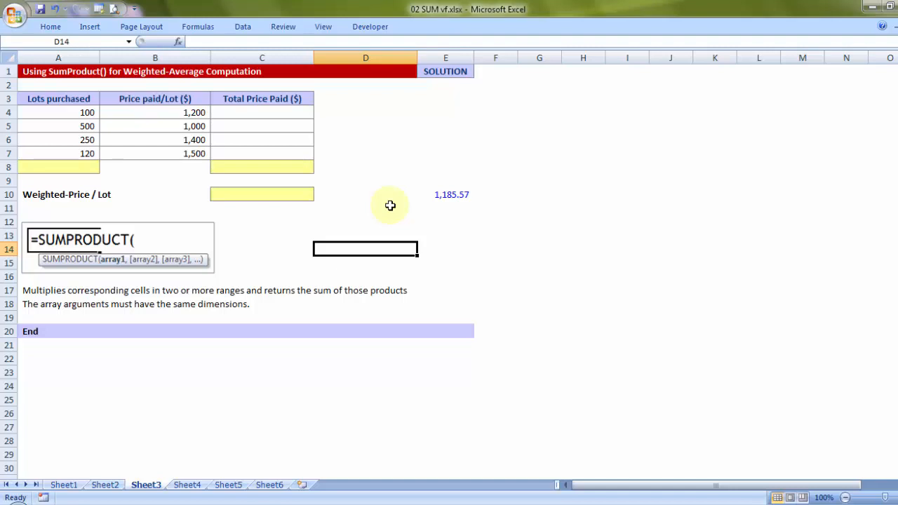
Calculate the total price paid per row with =A4*B4 in C4 and copy the formula down to C7
{"action": "scroll", "coordinate": [412, 226], "scroll_direction": "up", "scroll_amount": 1}
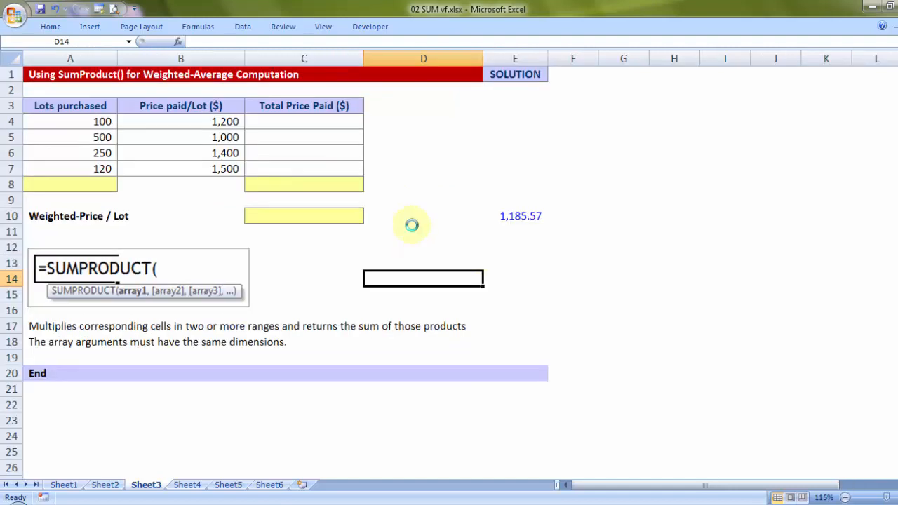
{"action": "scroll", "coordinate": [412, 225], "scroll_direction": "up", "scroll_amount": 2}
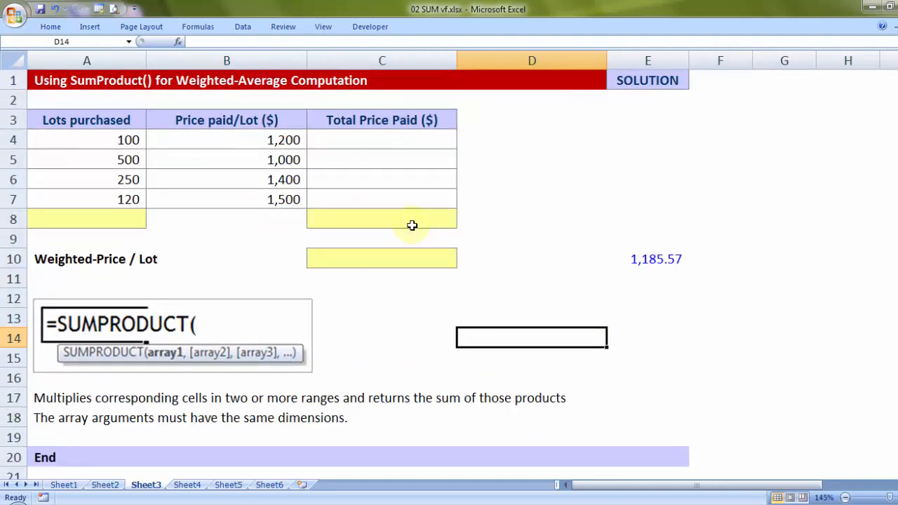
{"action": "left_click", "coordinate": [126, 139]}
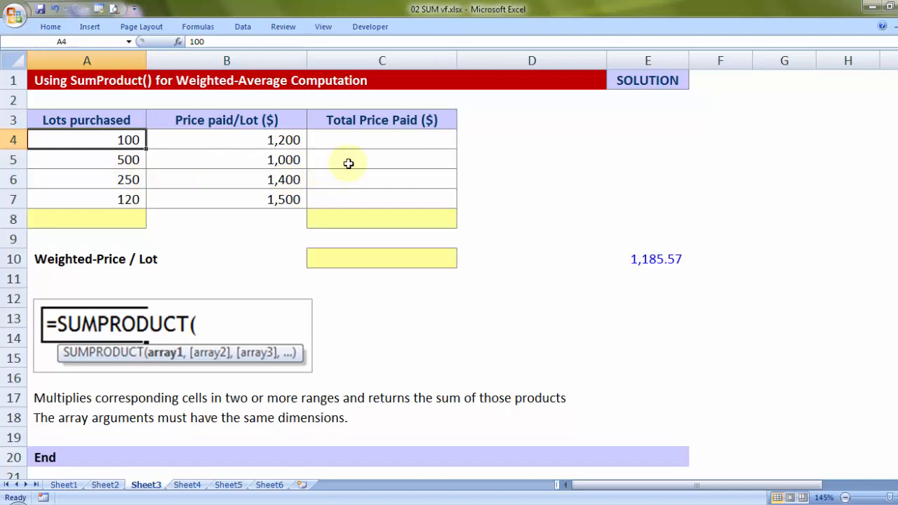
{"action": "left_click", "coordinate": [364, 147]}
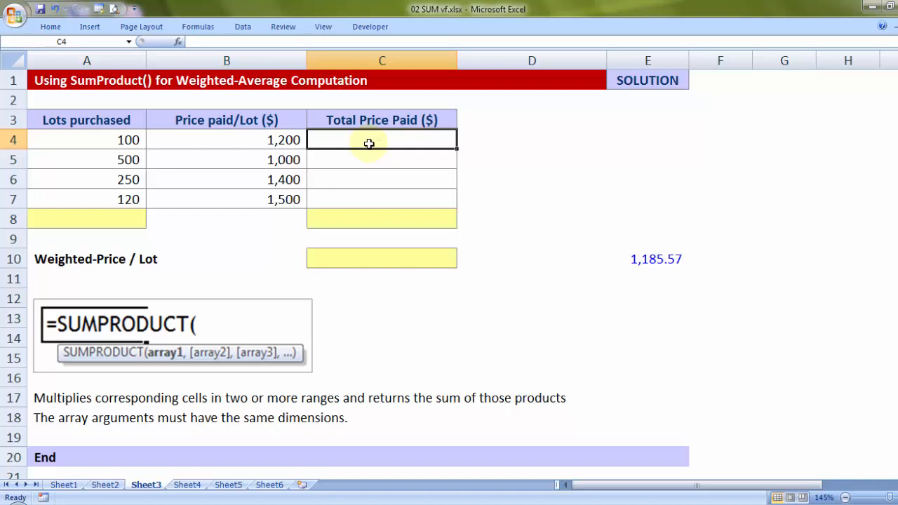
{"action": "type", "text": "="}
{"action": "key", "text": "Left"}
{"action": "key", "text": "Left"}
{"action": "type", "text": "*"}
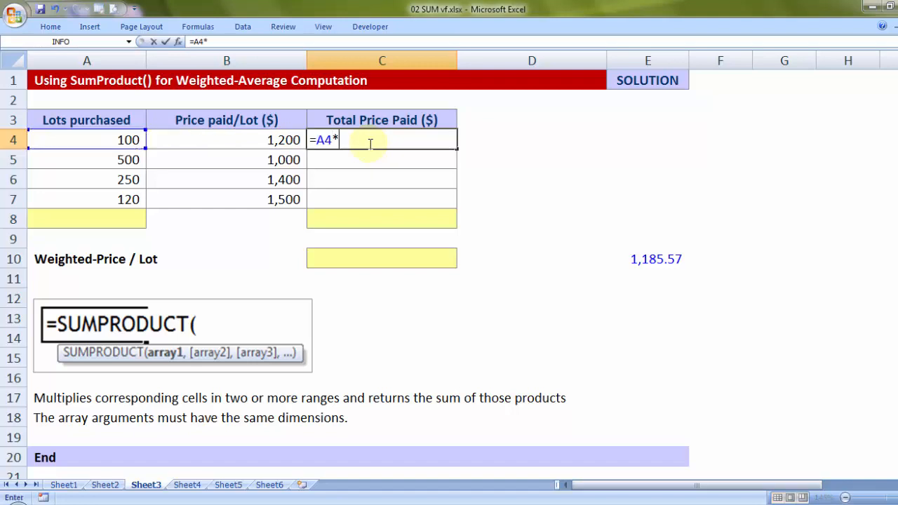
{"action": "key", "text": "Left"}
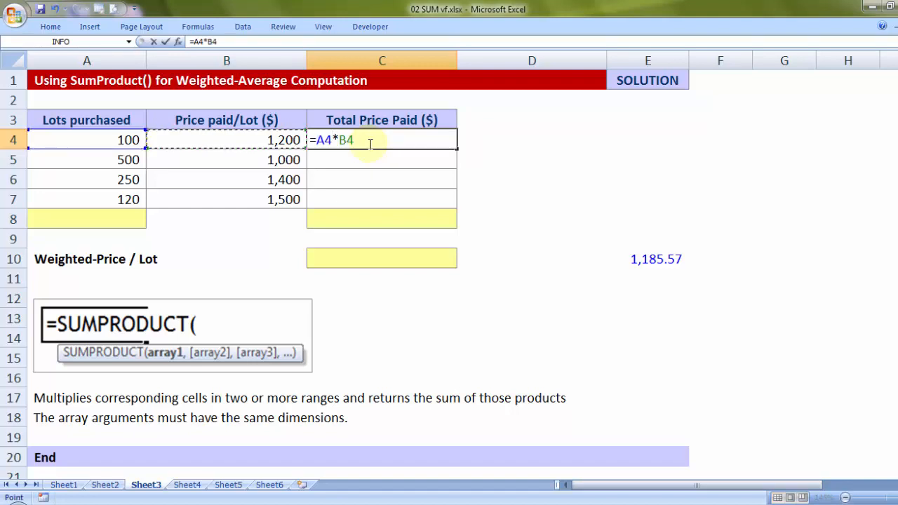
{"action": "key", "text": "Return"}
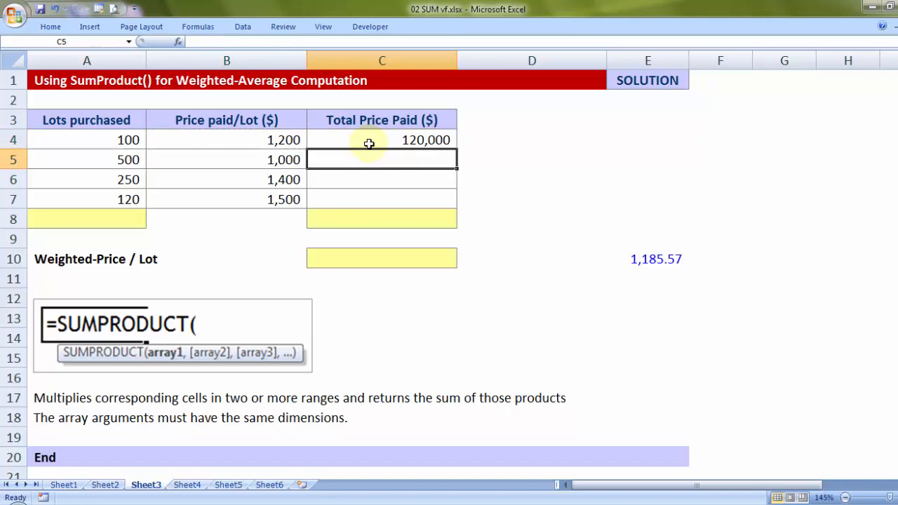
{"action": "left_click", "coordinate": [368, 144]}
{"action": "left_click_drag", "start_coordinate": [456, 150], "coordinate": [450, 207]}
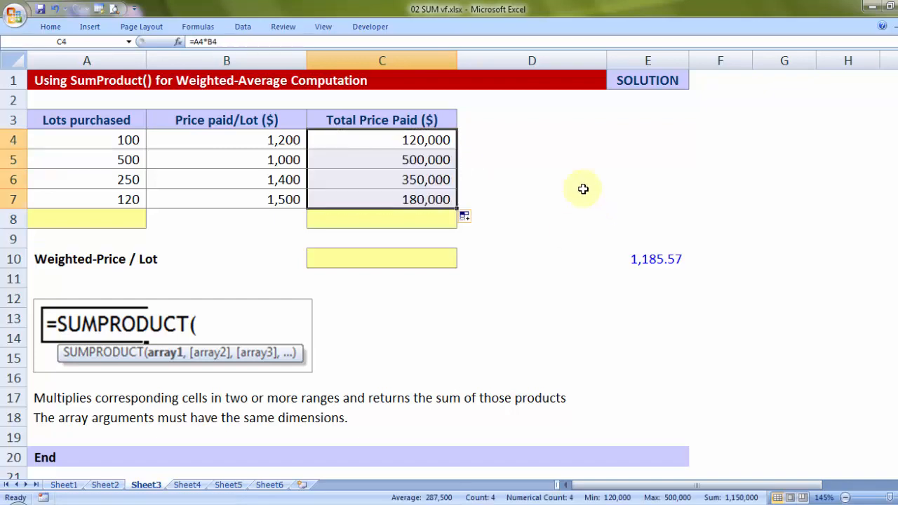
Total the price paid in C8 with =SUM(C4:C7) and the lots purchased in A8 with =SUM(A4:A7)
{"action": "left_click", "coordinate": [424, 222]}
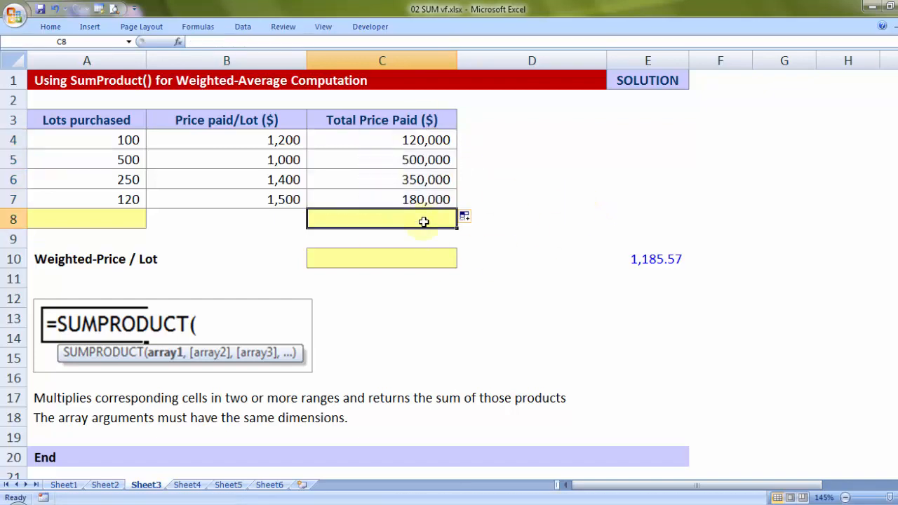
{"action": "key", "text": "alt+equal"}
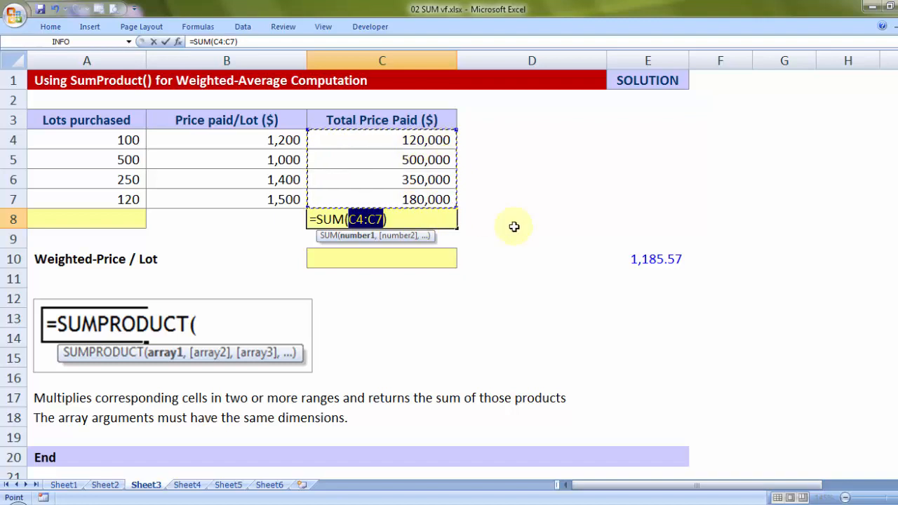
{"action": "key", "text": "Return"}
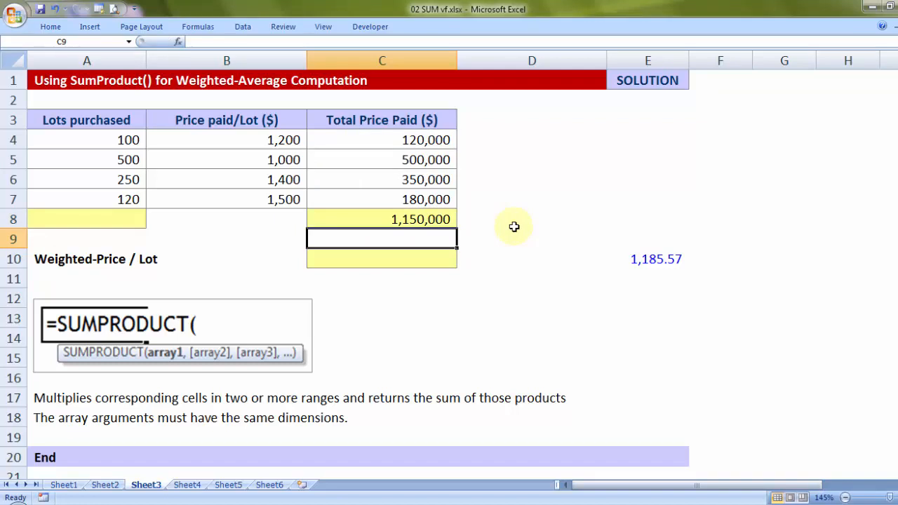
{"action": "left_click_drag", "start_coordinate": [131, 138], "coordinate": [124, 203]}
{"action": "left_click", "coordinate": [115, 220]}
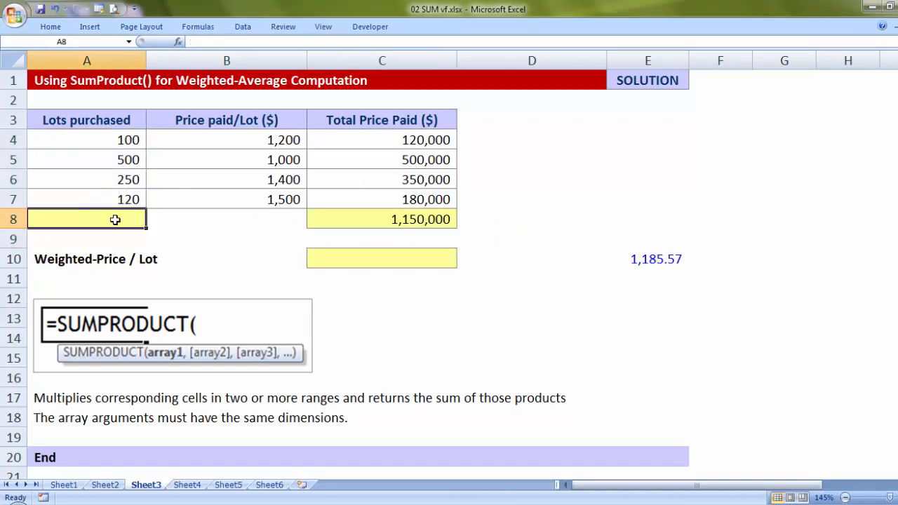
{"action": "key", "text": "alt+equal"}
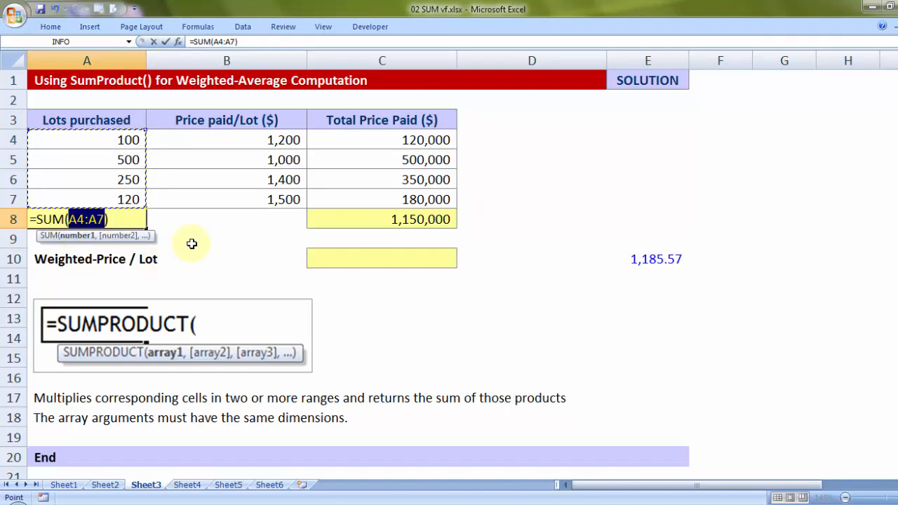
{"action": "key", "text": "Return"}
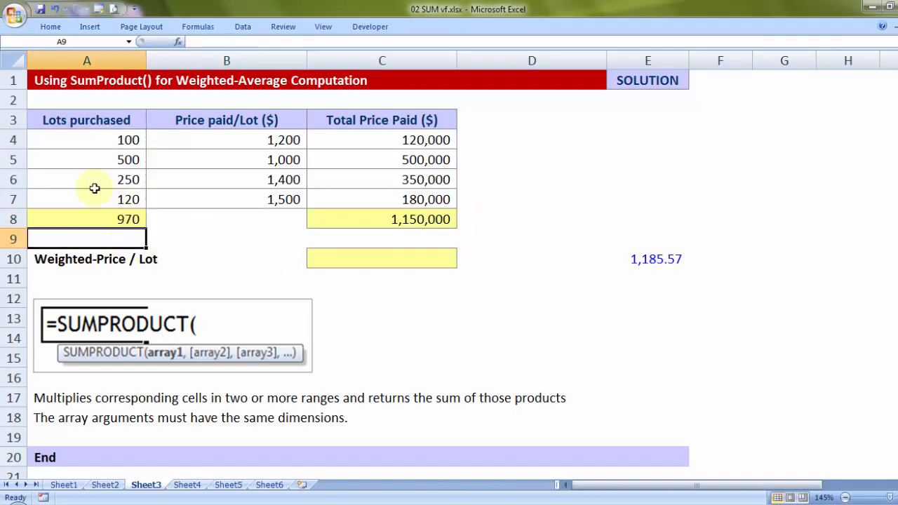
Compute the weighted price per lot in C10 with the formula =C8/A8
{"action": "left_click", "coordinate": [346, 258]}
{"action": "left_click", "coordinate": [346, 257]}
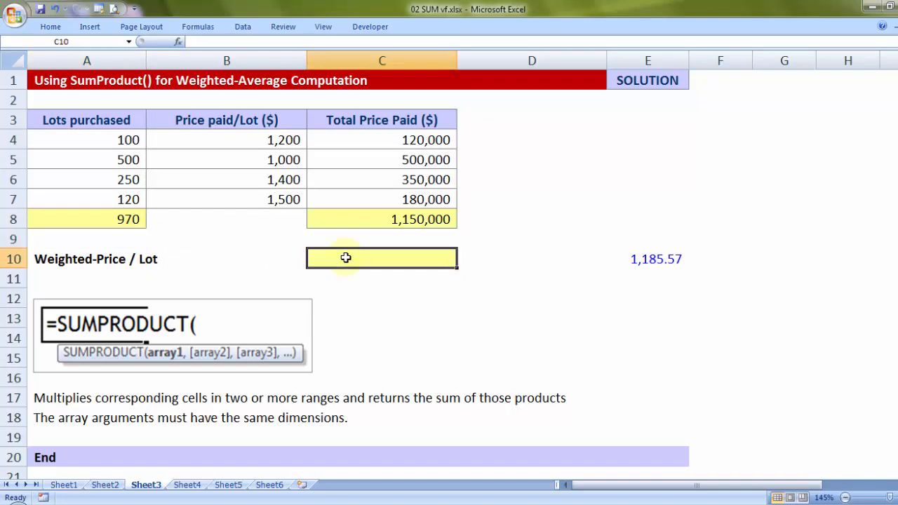
{"action": "type", "text": "="}
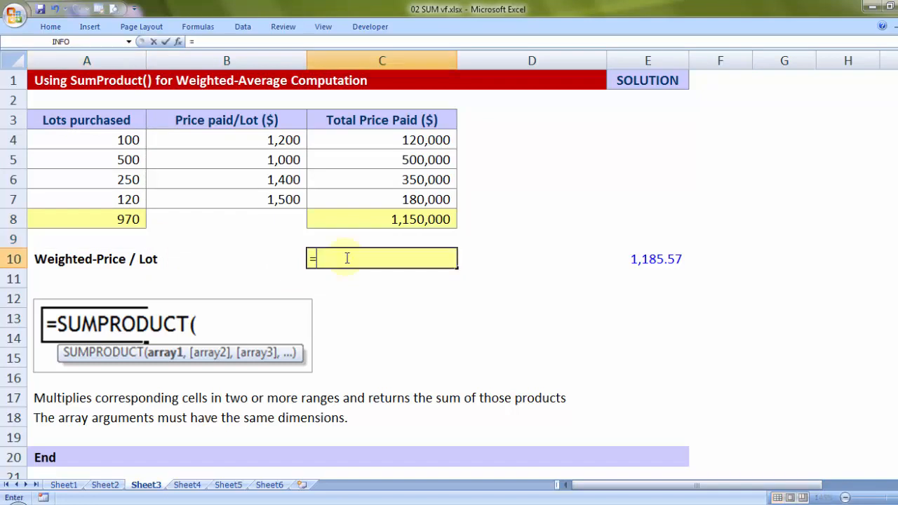
{"action": "key", "text": "Up"}
{"action": "key", "text": "Up"}
{"action": "type", "text": "/"}
{"action": "key", "text": "Left"}
{"action": "key", "text": "Left"}
{"action": "key", "text": "Up"}
{"action": "key", "text": "Up"}
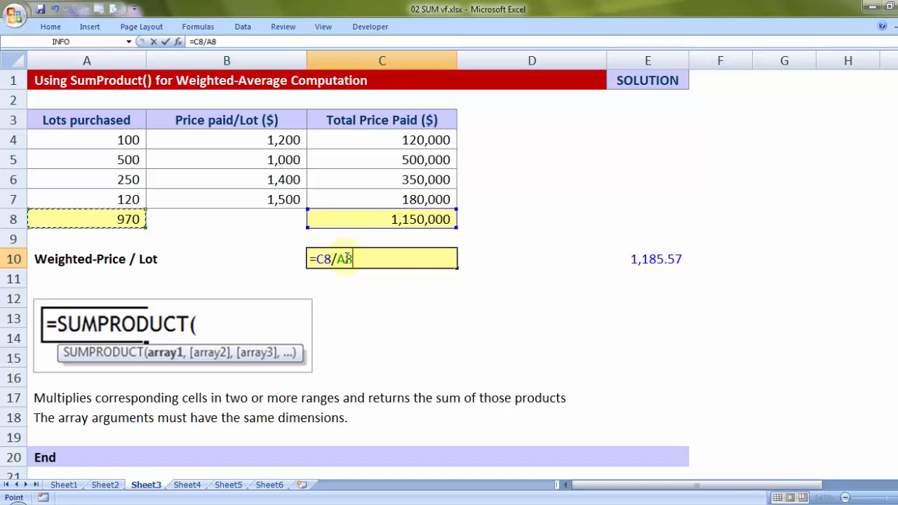
{"action": "key", "text": "Return"}
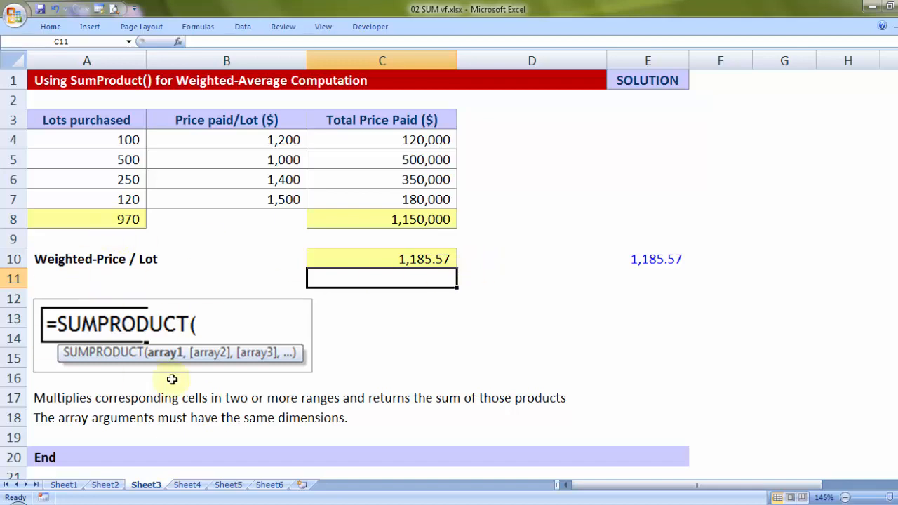
Clear the formulas from A8, C10 and the Total Price Paid range C4:C8
{"action": "left_click", "coordinate": [123, 225]}
{"action": "key", "text": "Delete"}
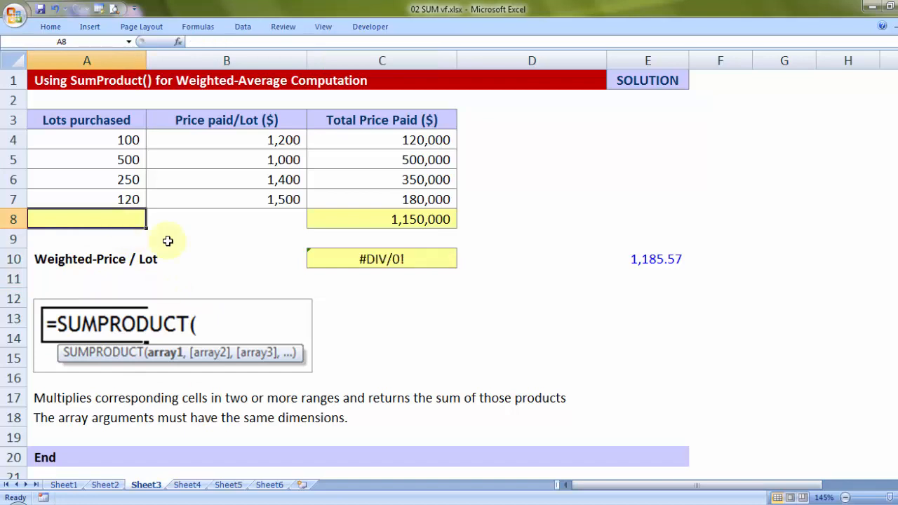
{"action": "left_click", "coordinate": [362, 257]}
{"action": "key", "text": "Delete"}
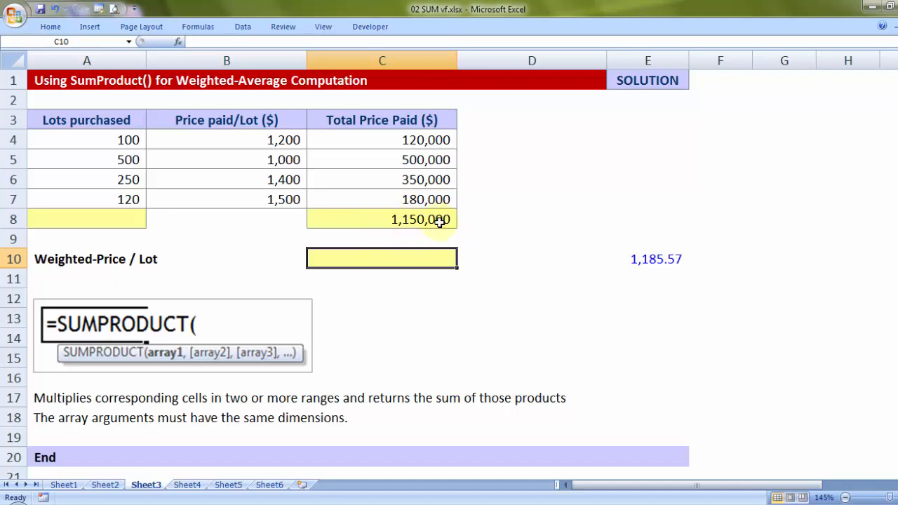
{"action": "left_click_drag", "start_coordinate": [435, 141], "coordinate": [433, 219]}
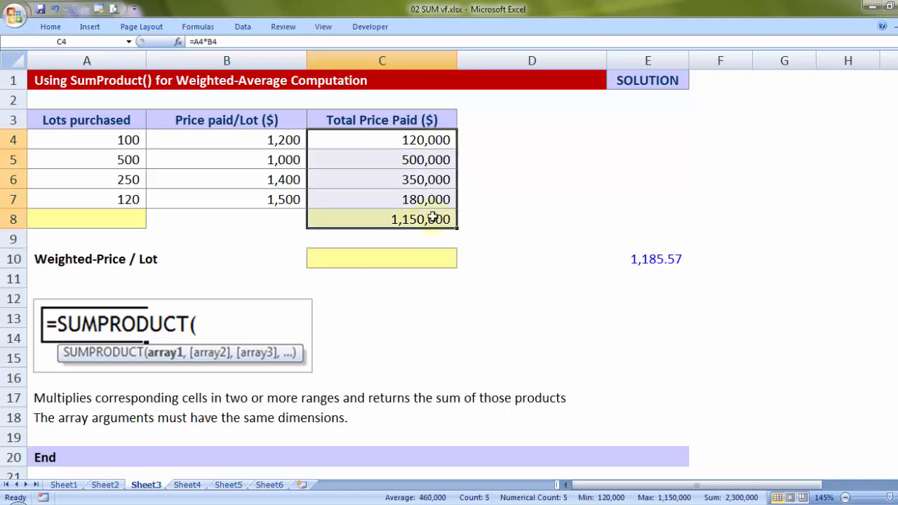
{"action": "key", "text": "Delete"}
{"action": "left_click", "coordinate": [391, 160]}
{"action": "left_click_drag", "start_coordinate": [362, 140], "coordinate": [362, 200]}
{"action": "left_click", "coordinate": [365, 223]}
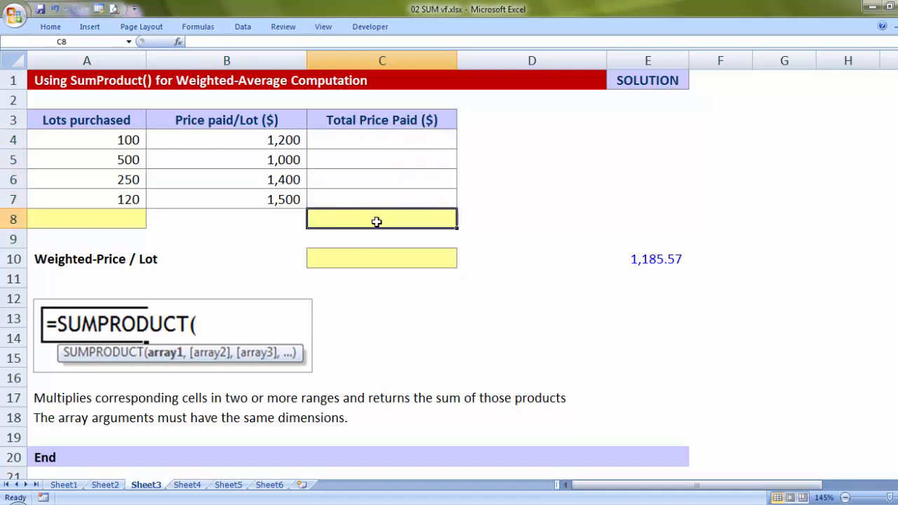
{"action": "type", "text": "=sum"}
{"action": "key", "text": "Down"}
{"action": "key", "text": "Down"}
{"action": "key", "text": "Down"}
{"action": "key", "text": "Tab"}
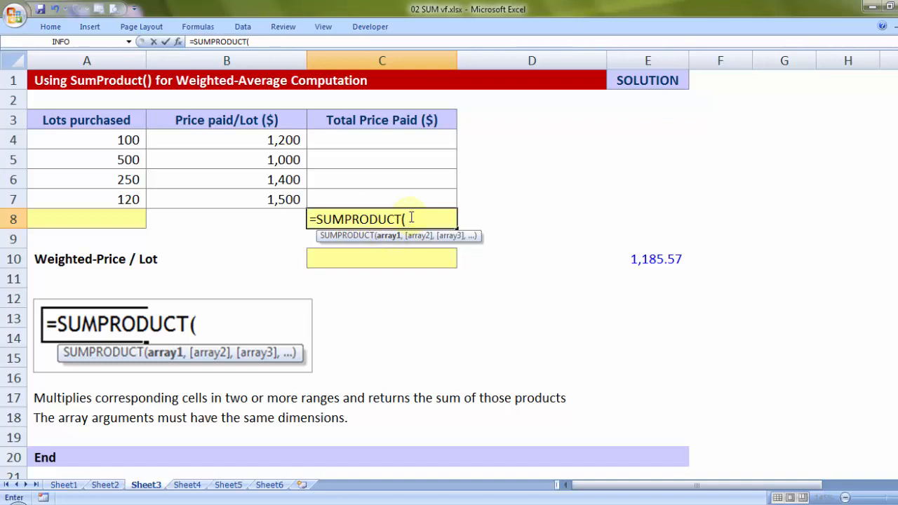
{"action": "key", "text": "Escape"}
Begin a SUMPRODUCT formula in C8, the yellow cell under Total Price Paid
{"action": "type", "text": "="}
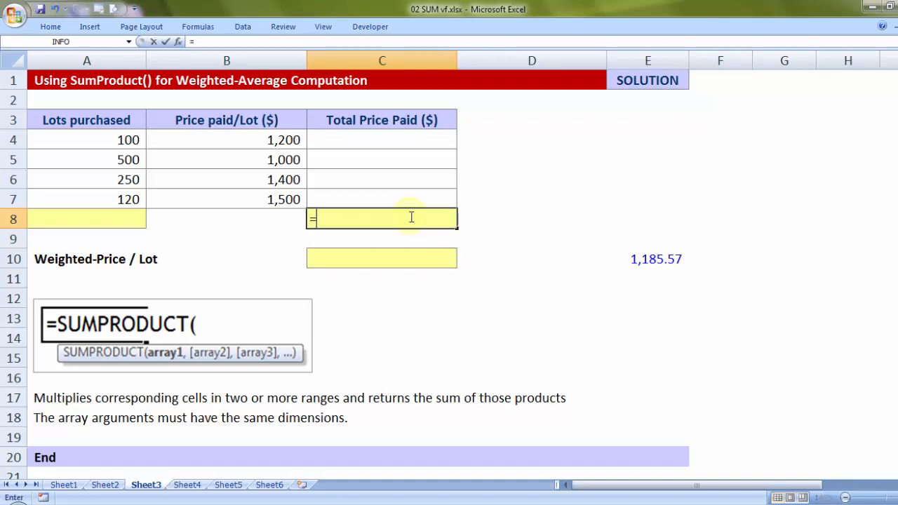
{"action": "type", "text": "sump"}
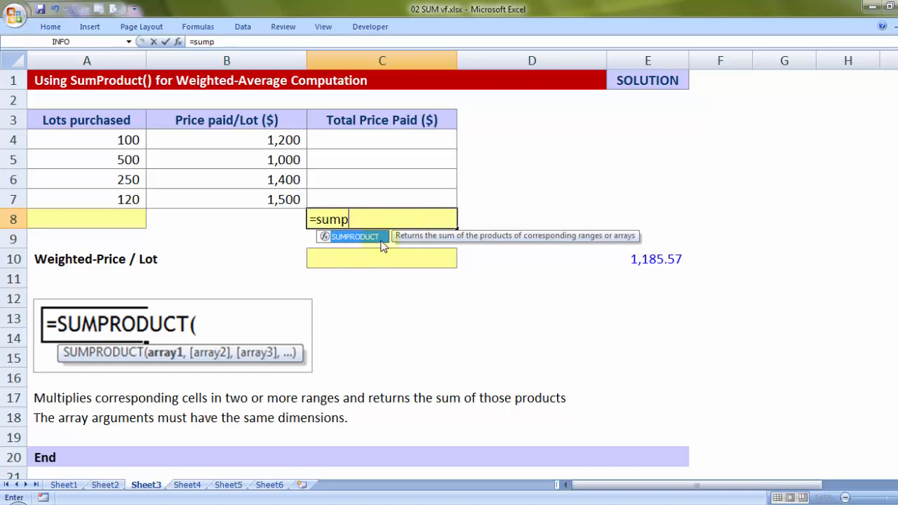
{"action": "double_click", "coordinate": [381, 240]}
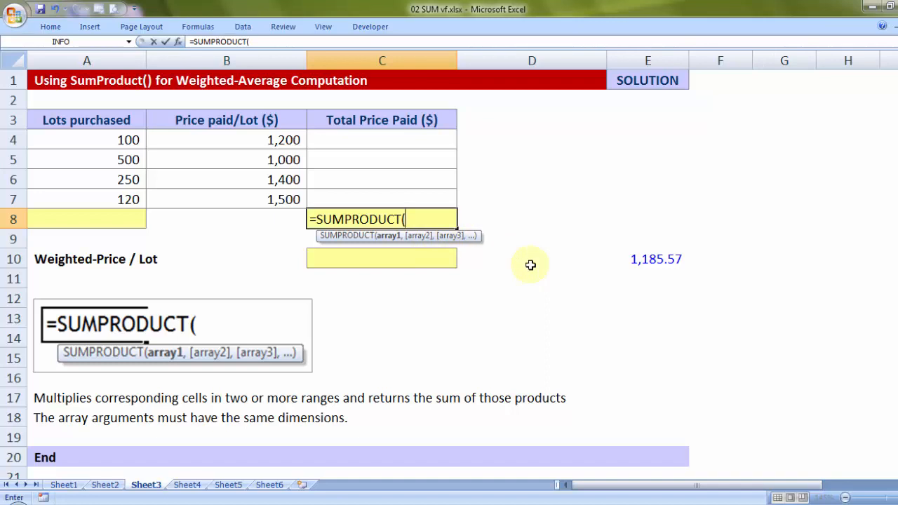
{"action": "left_click_drag", "start_coordinate": [110, 138], "coordinate": [107, 197]}
{"action": "left_click_drag", "start_coordinate": [211, 145], "coordinate": [114, 140]}
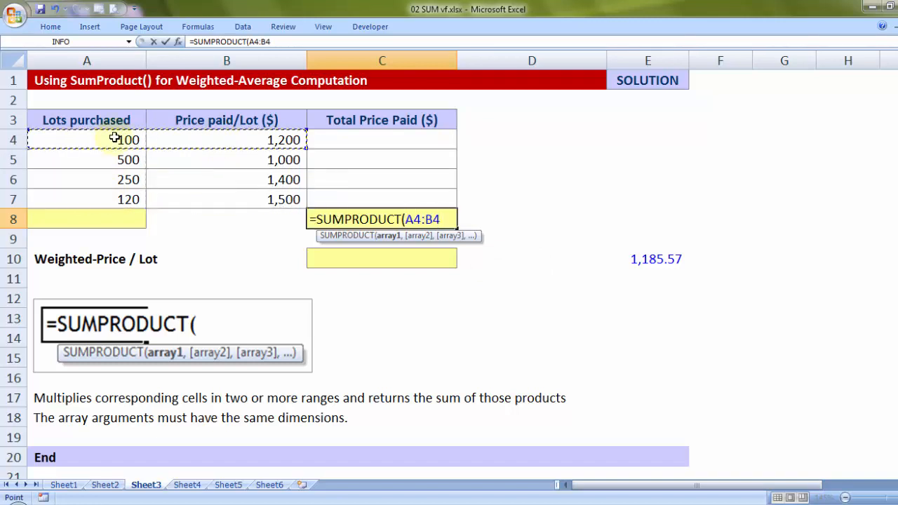
{"action": "key", "text": "BackSpace"}
{"action": "key", "text": "BackSpace"}
{"action": "key", "text": "BackSpace"}
{"action": "key", "text": "BackSpace"}
{"action": "key", "text": "BackSpace"}
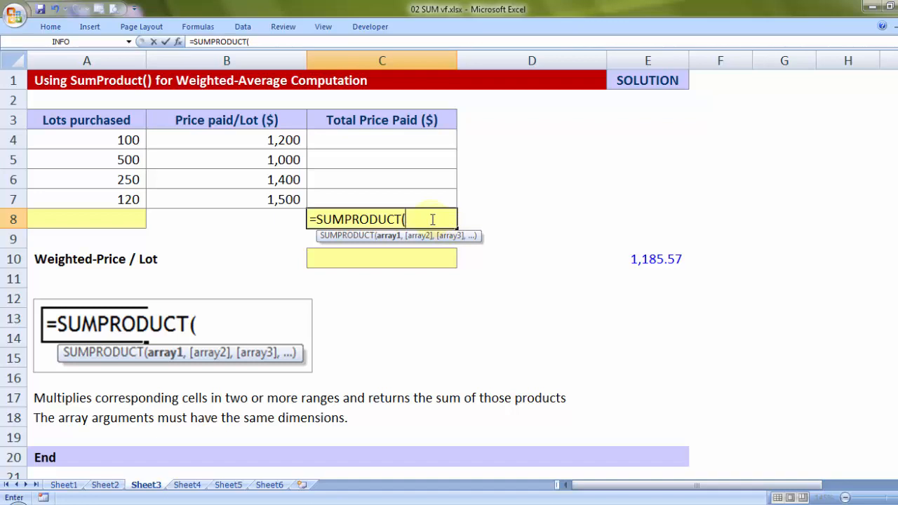
Complete the C8 formula as =SUMPRODUCT(A4:A7,B4:B7), using lots purchased and price per lot as the arrays
{"action": "left_click_drag", "start_coordinate": [104, 140], "coordinate": [104, 194]}
{"action": "type", "text": ","}
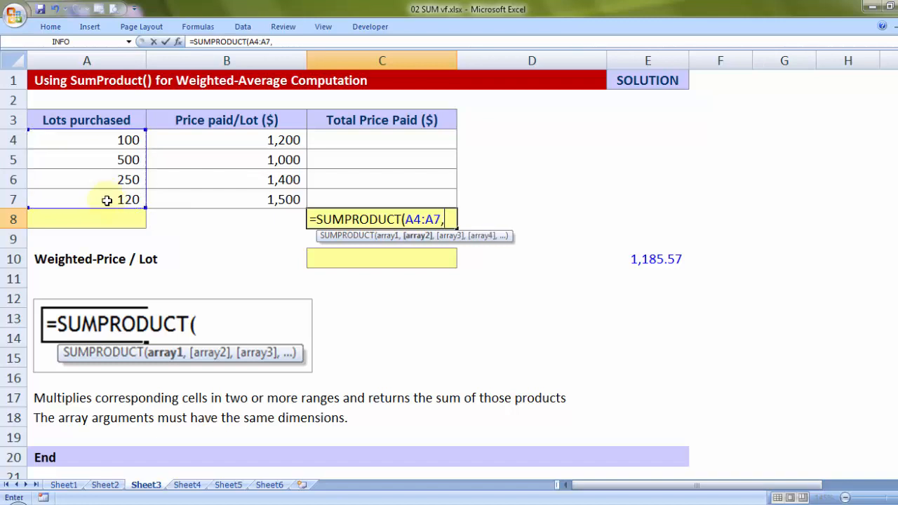
{"action": "left_click_drag", "start_coordinate": [228, 139], "coordinate": [225, 197]}
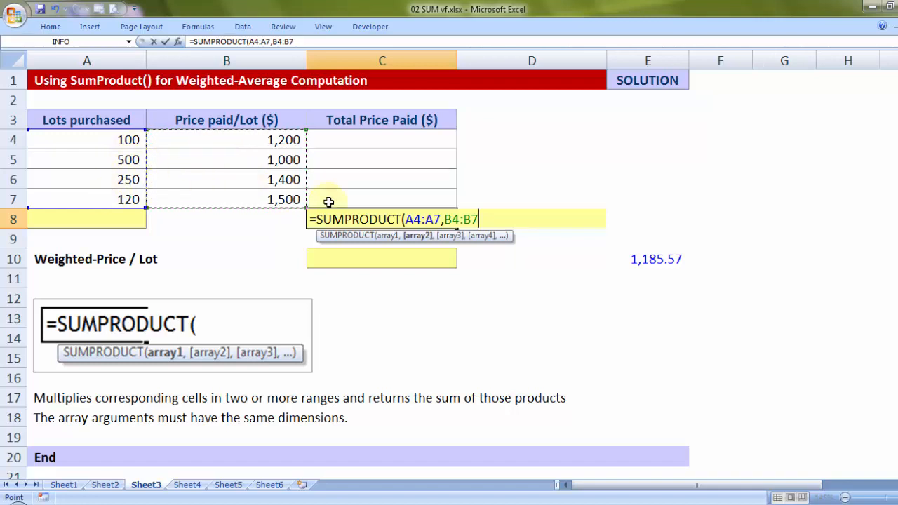
{"action": "type", "text": ")"}
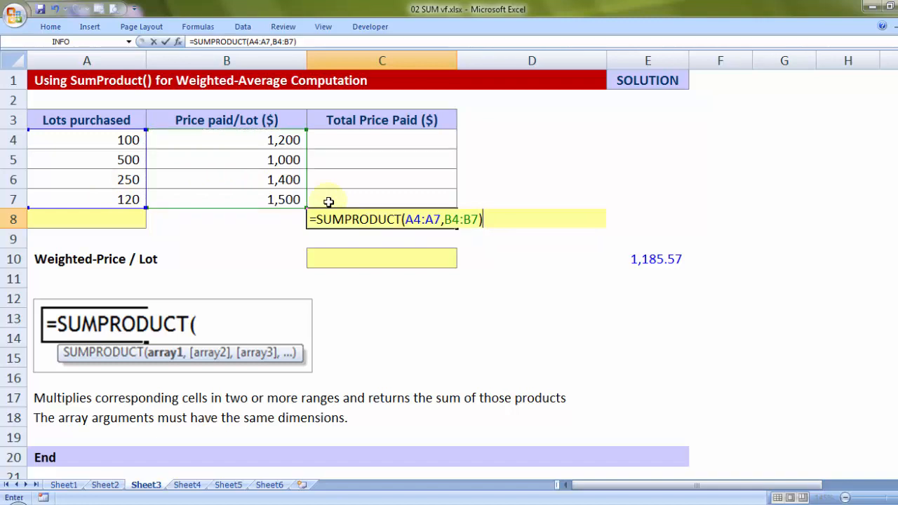
{"action": "key", "text": "Return"}
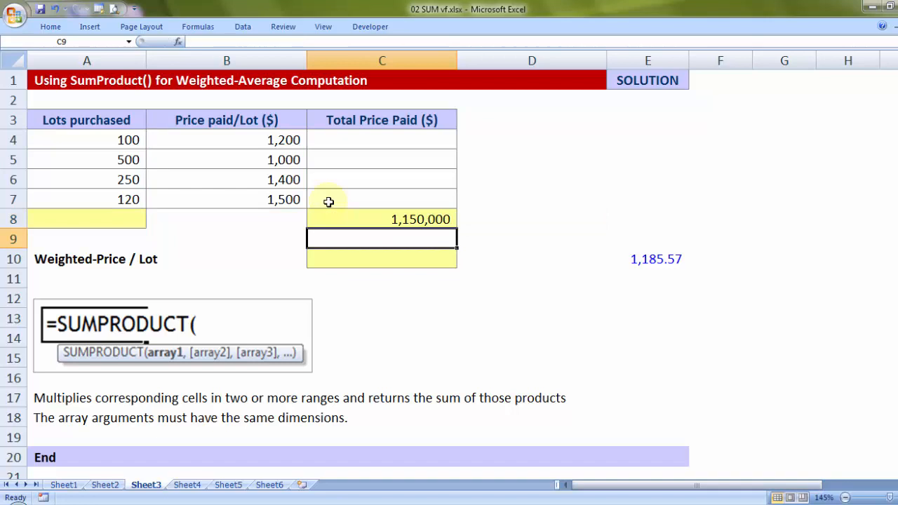
Begin re-entering the SUMPRODUCT formula in C8, replacing the existing one
{"action": "key", "text": "Up"}
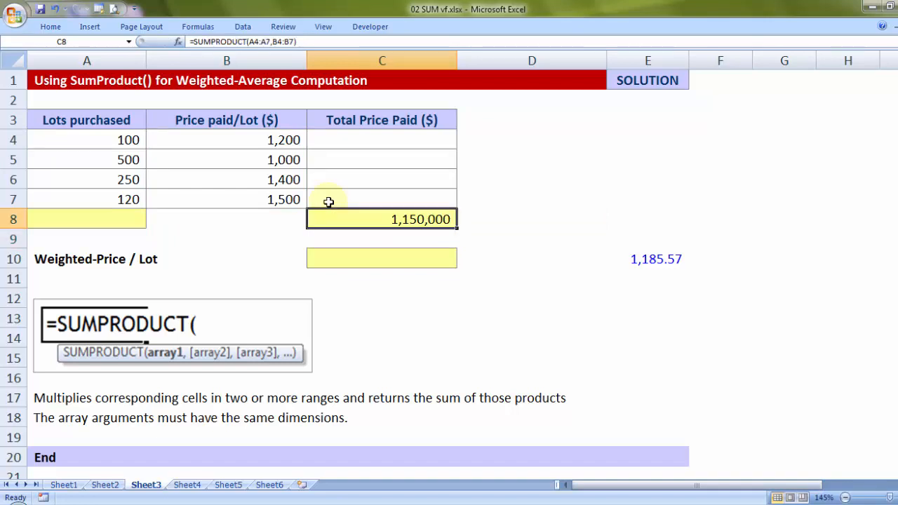
{"action": "type", "text": "=sump"}
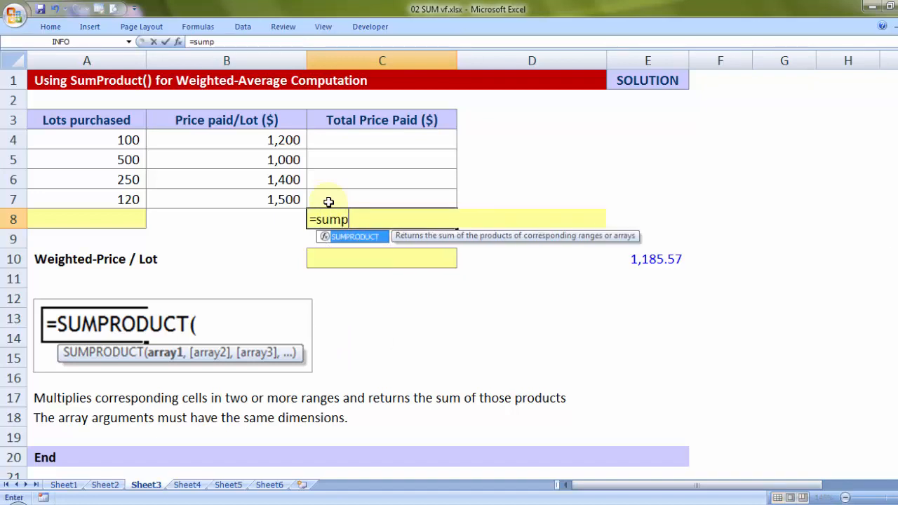
{"action": "key", "text": "Tab"}
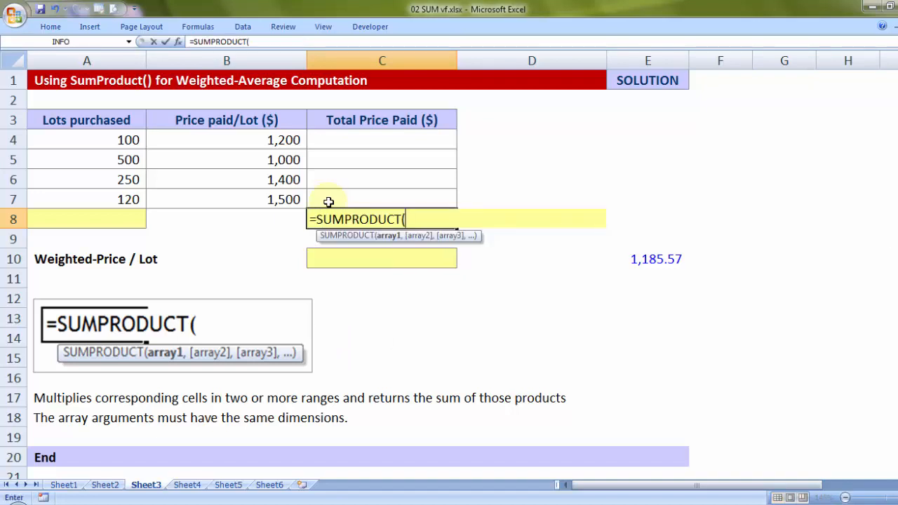
Try SUMPRODUCT in C8 with price per lot B4:B7 first and the shorter lots range A4:A6 second, and erase the second array
{"action": "left_click_drag", "start_coordinate": [190, 140], "coordinate": [200, 200]}
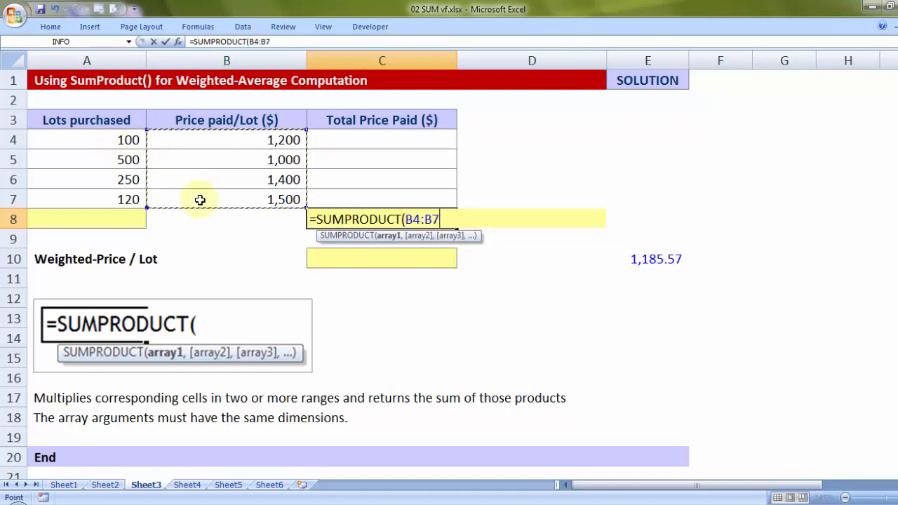
{"action": "type", "text": ","}
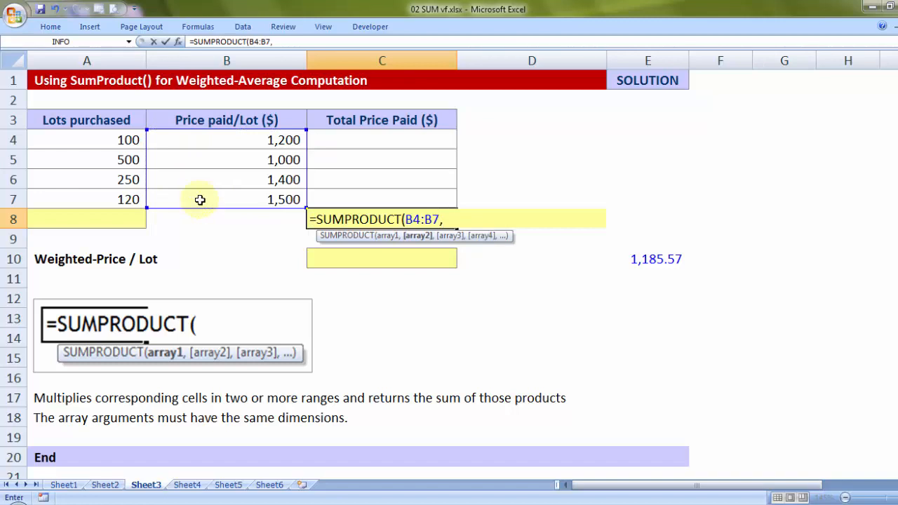
{"action": "left_click_drag", "start_coordinate": [112, 140], "coordinate": [113, 178]}
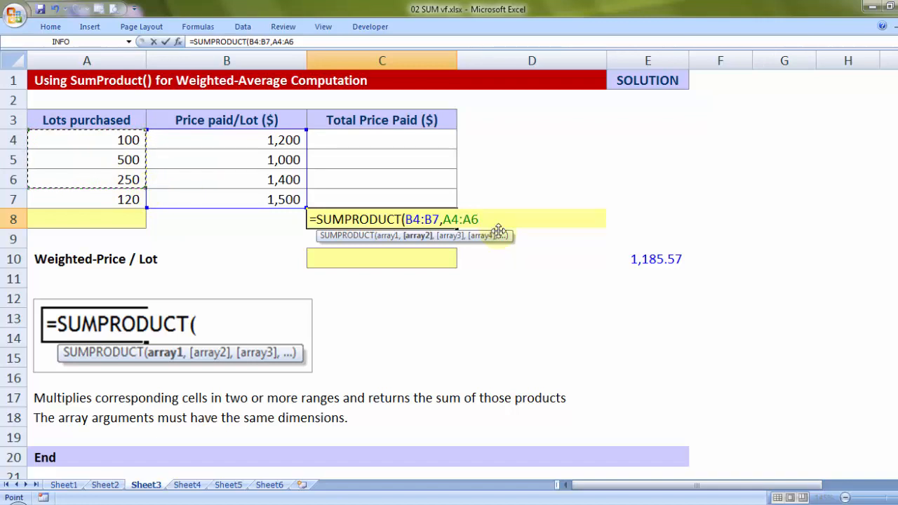
{"action": "key", "text": "BackSpace"}
{"action": "key", "text": "BackSpace"}
{"action": "key", "text": "BackSpace"}
{"action": "key", "text": "BackSpace"}
{"action": "key", "text": "BackSpace"}
{"action": "key", "text": "BackSpace"}
{"action": "key", "text": "BackSpace"}
{"action": "key", "text": "BackSpace"}
{"action": "key", "text": "BackSpace"}
{"action": "key", "text": "BackSpace"}
{"action": "key", "text": "BackSpace"}
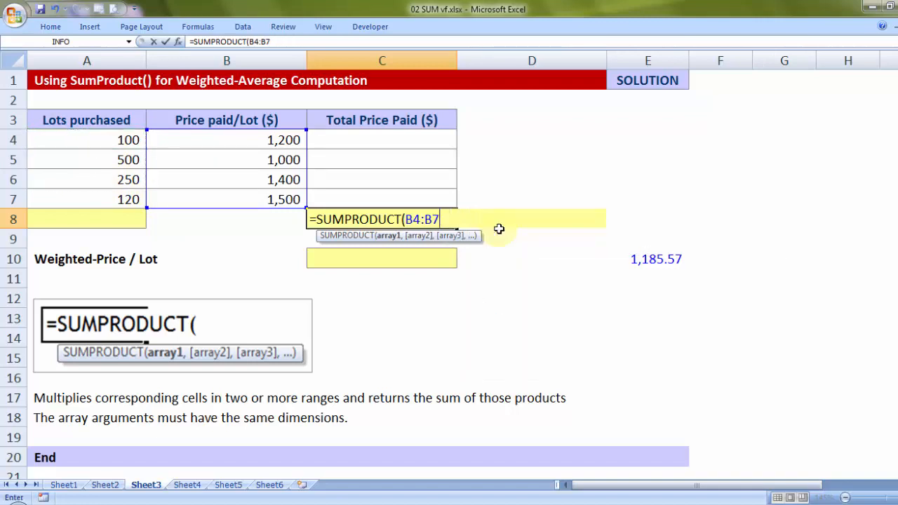
Complete the formula as =SUMPRODUCT(A4:A7,B4:B7), with lots purchased as the first array and price per lot as the second
{"action": "left_click_drag", "start_coordinate": [261, 141], "coordinate": [261, 196]}
{"action": "left_click_drag", "start_coordinate": [123, 140], "coordinate": [123, 199]}
{"action": "type", "text": ","}
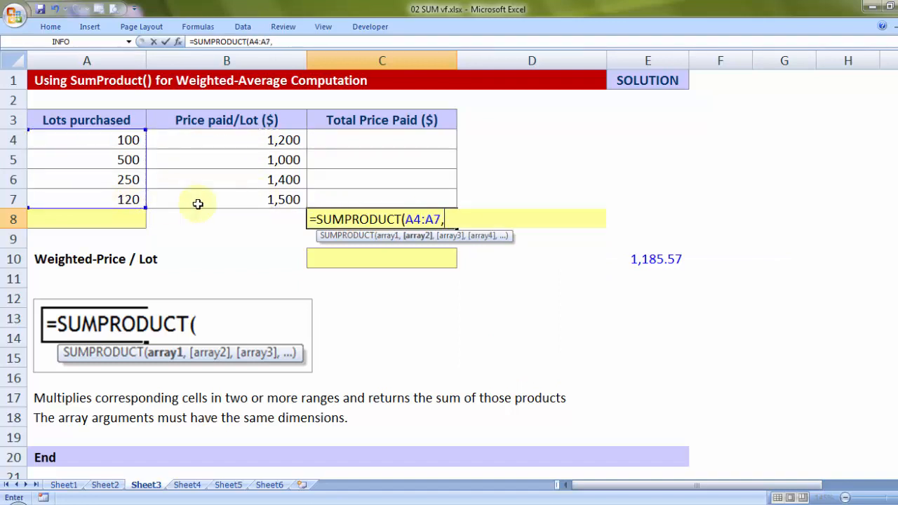
{"action": "left_click_drag", "start_coordinate": [250, 141], "coordinate": [246, 197]}
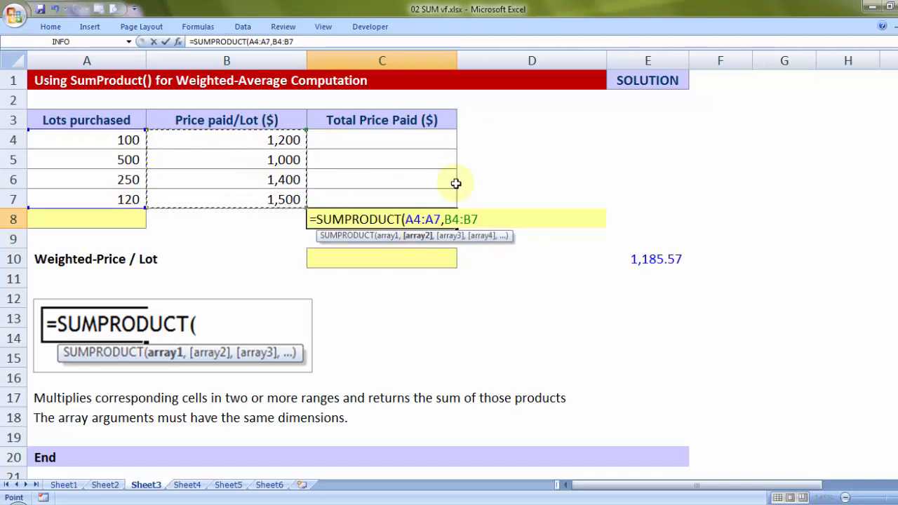
{"action": "type", "text": ")"}
{"action": "key", "text": "Return"}
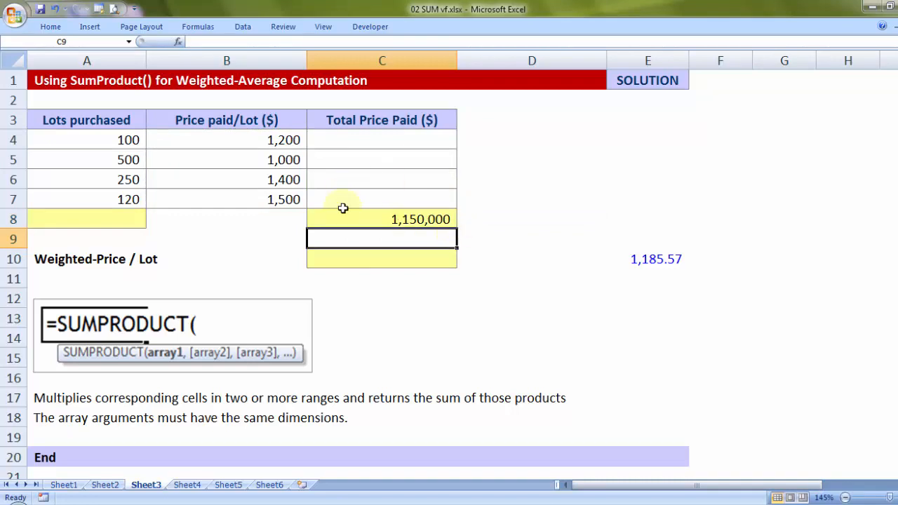
Divide the C8 formula by the total lots, making it =SUMPRODUCT(A4:A7,B4:B7)/SUM(A4:A7)
{"action": "double_click", "coordinate": [417, 220]}
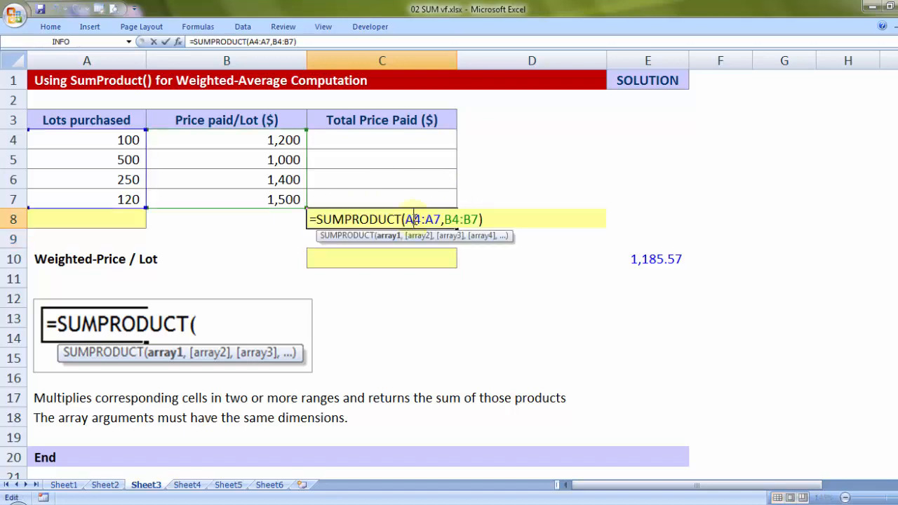
{"action": "left_click", "coordinate": [486, 220]}
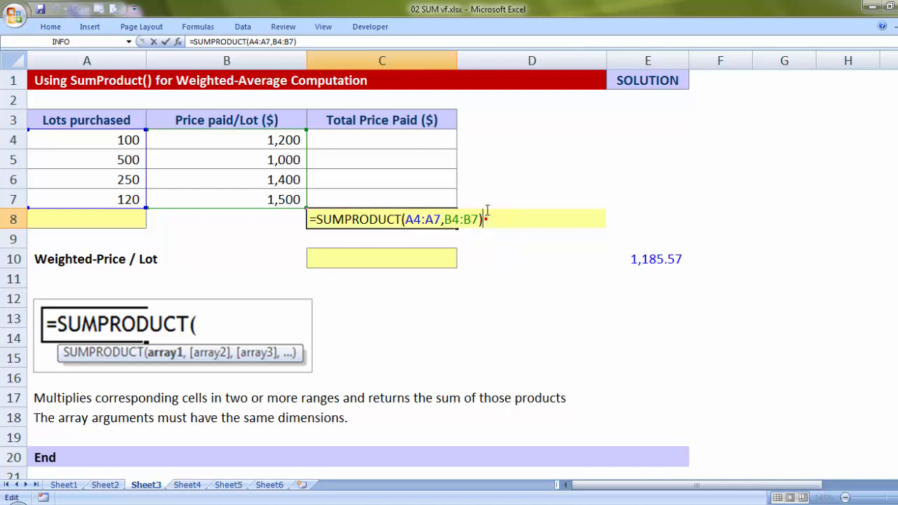
{"action": "type", "text": "/sum"}
{"action": "key", "text": "Tab"}
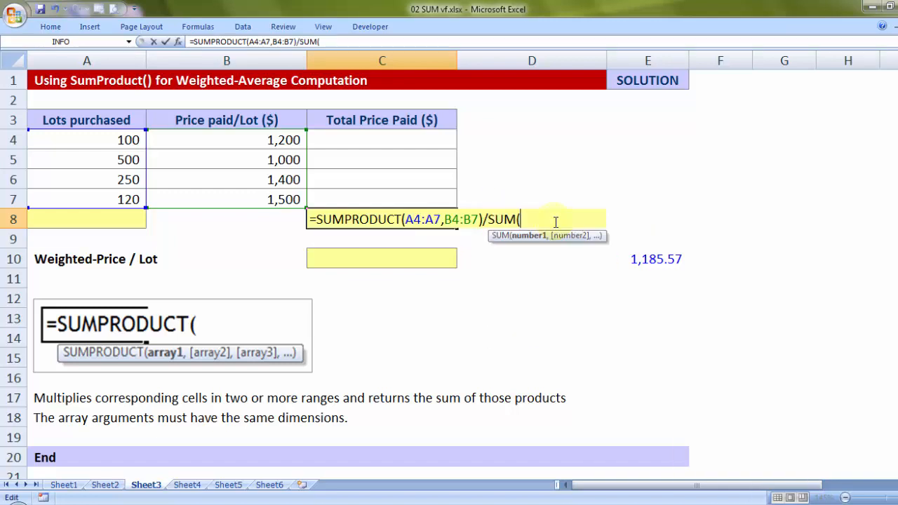
{"action": "left_click_drag", "start_coordinate": [91, 143], "coordinate": [88, 199]}
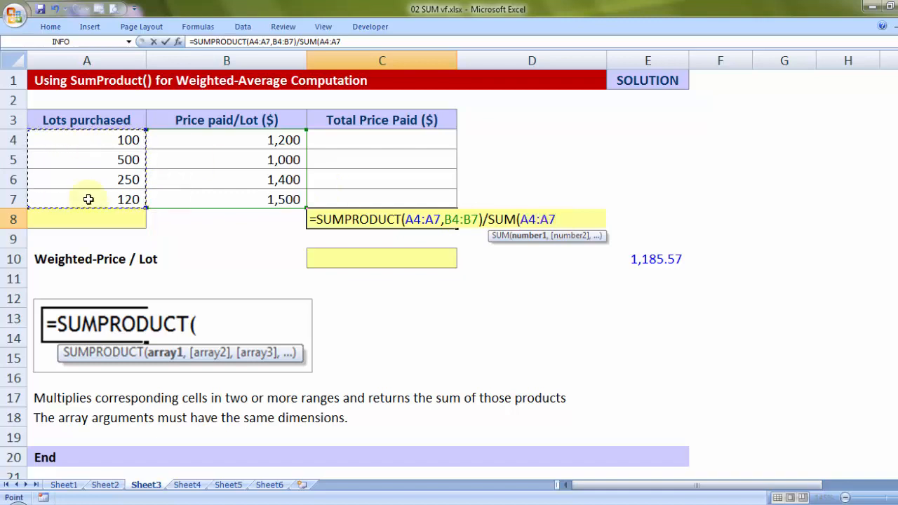
{"action": "type", "text": ")"}
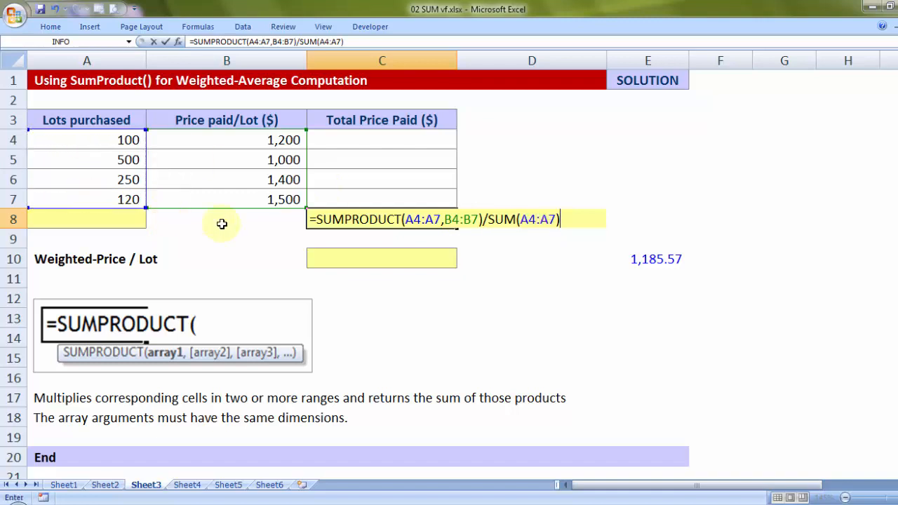
{"action": "left_click_drag", "start_coordinate": [314, 219], "coordinate": [570, 223]}
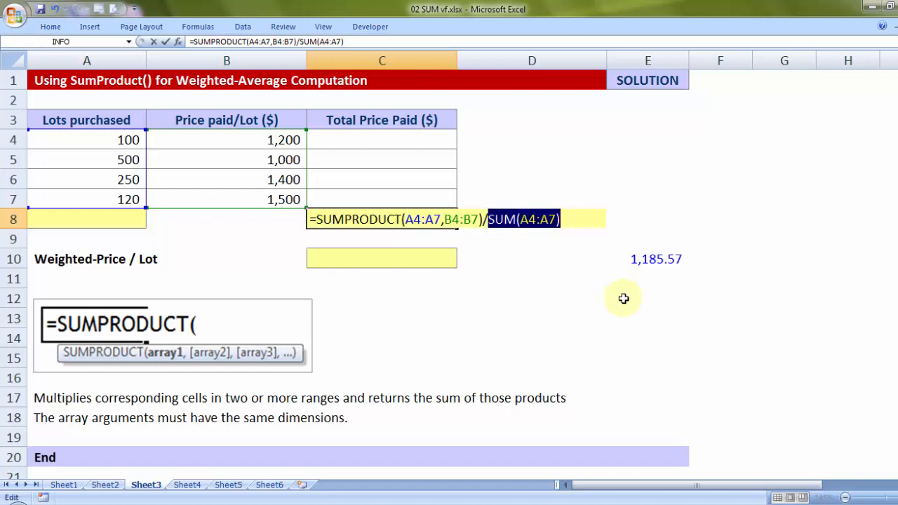
{"action": "key", "text": "Return"}
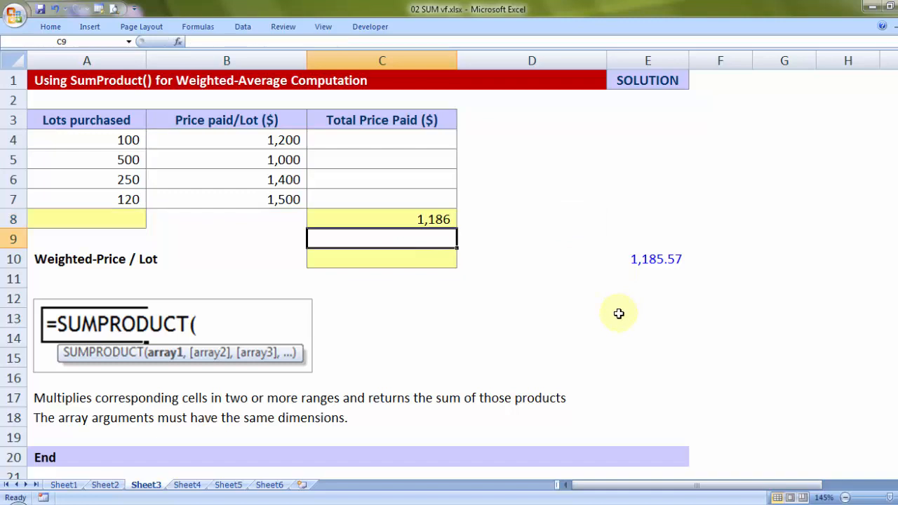
Format the weighted average in C8 to display one decimal place
{"action": "left_click", "coordinate": [407, 215]}
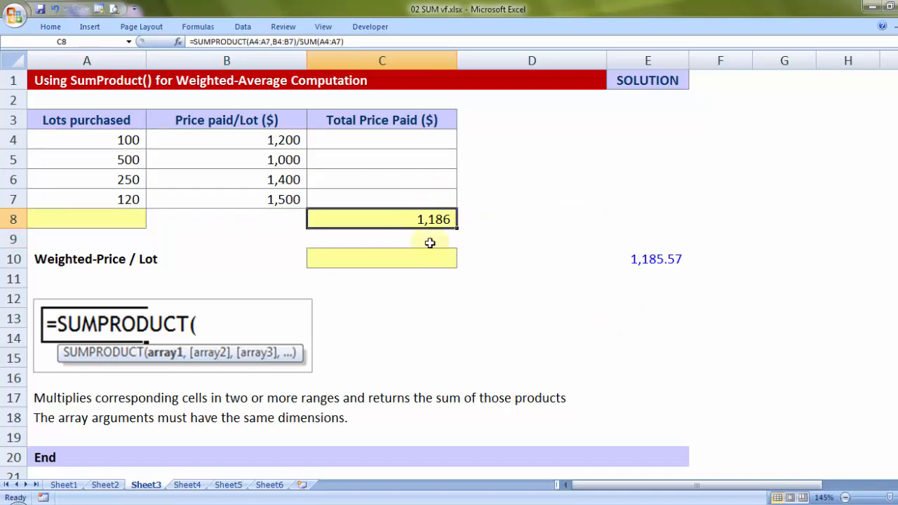
{"action": "double_click", "coordinate": [50, 29]}
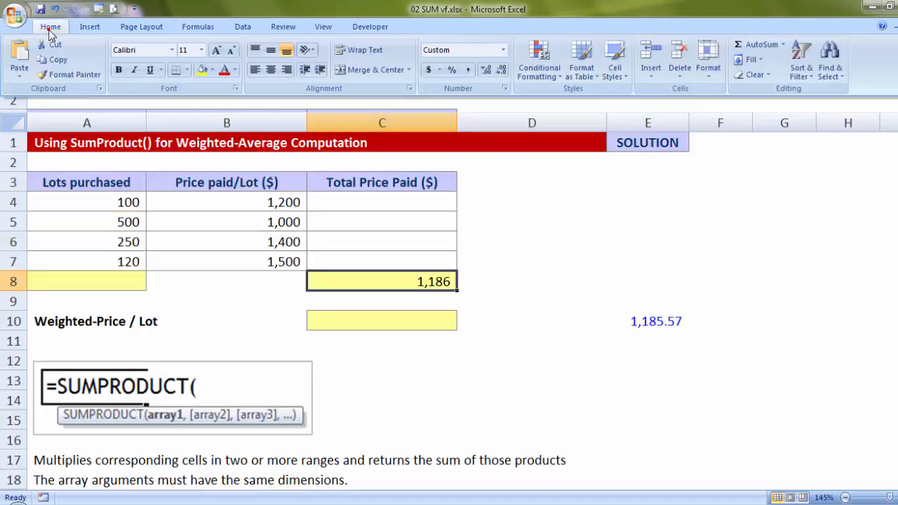
{"action": "left_click", "coordinate": [485, 71]}
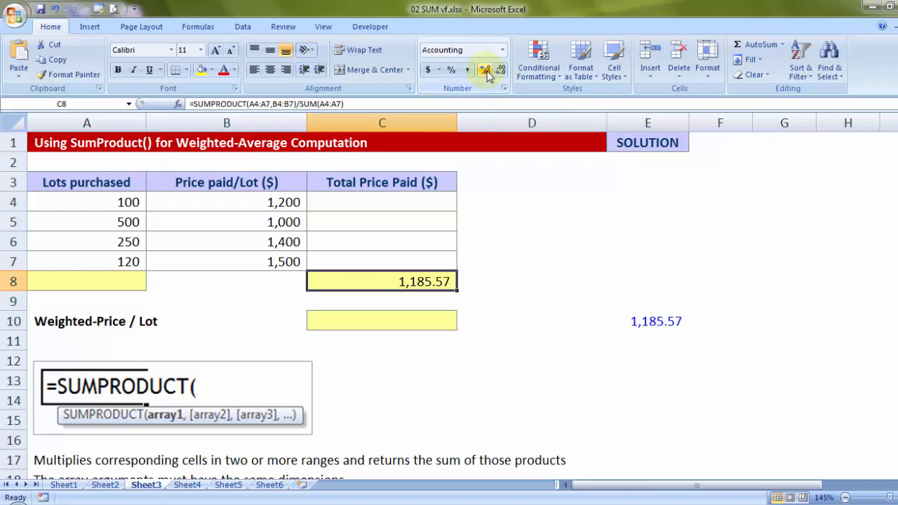
{"action": "left_click", "coordinate": [500, 70]}
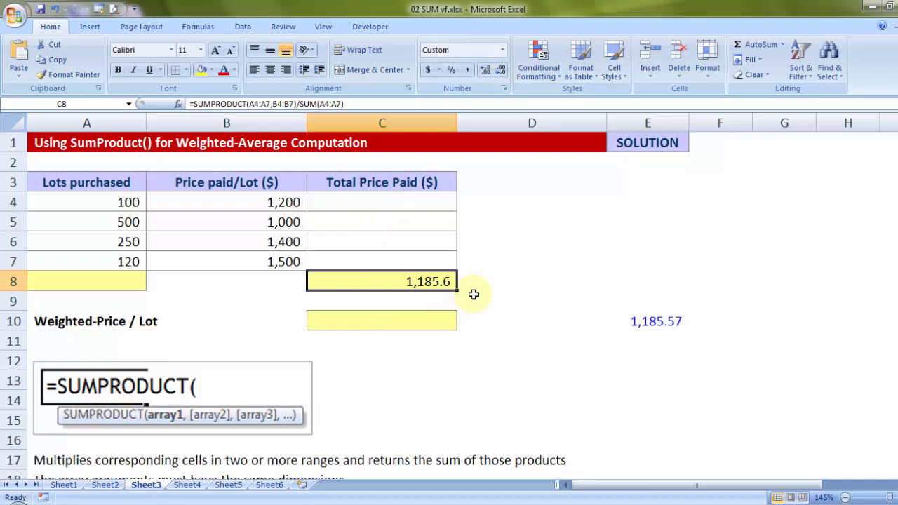
Examine the solution formula in E10 and the SUMPRODUCT notes below the table
{"action": "double_click", "coordinate": [667, 323]}
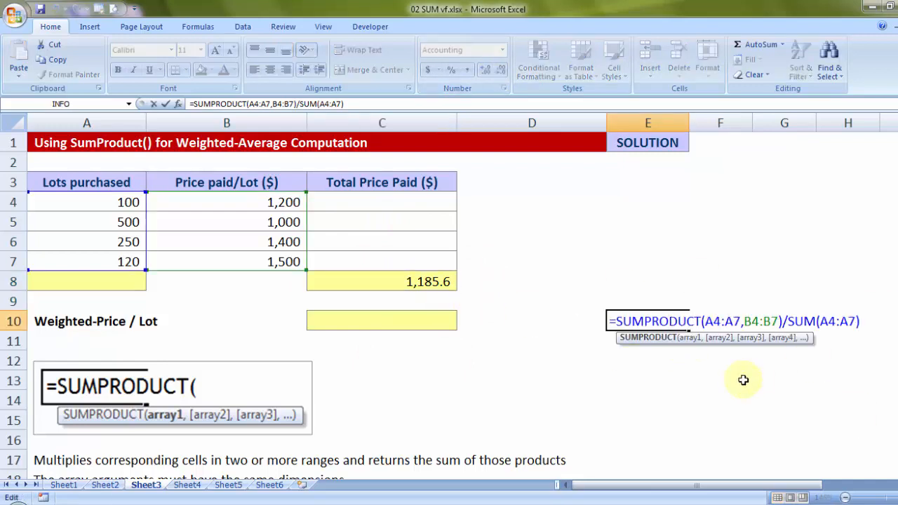
{"action": "key", "text": "Escape"}
{"action": "scroll", "coordinate": [484, 341], "scroll_direction": "down", "scroll_amount": 2}
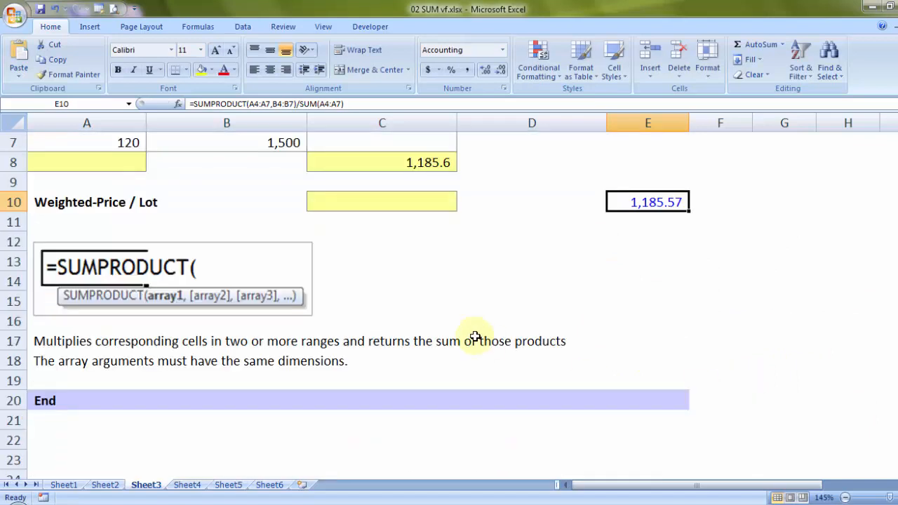
{"action": "scroll", "coordinate": [459, 319], "scroll_direction": "up", "scroll_amount": 2}
{"action": "scroll", "coordinate": [266, 413], "scroll_direction": "down", "scroll_amount": 2}
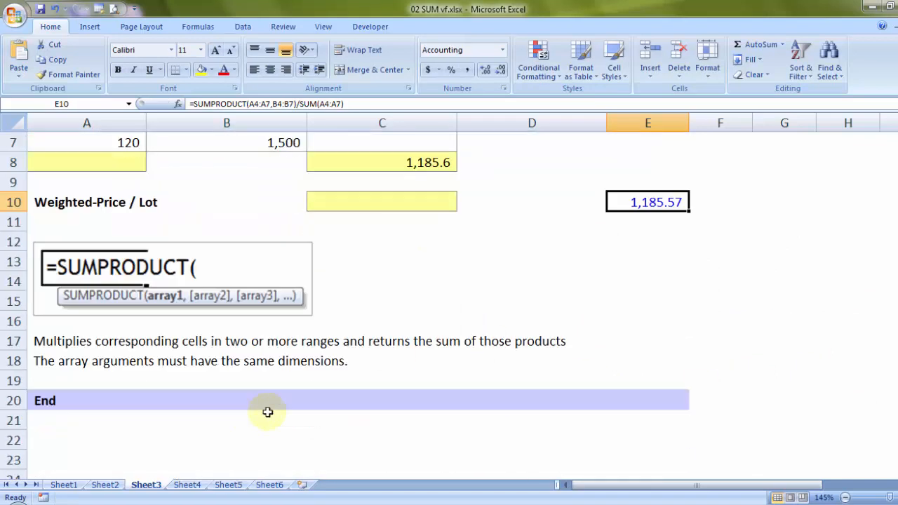
{"action": "scroll", "coordinate": [435, 349], "scroll_direction": "up", "scroll_amount": 2}
List the application examples Equities in D12 and Mfg - Raw Material in D13
{"action": "left_click", "coordinate": [463, 360]}
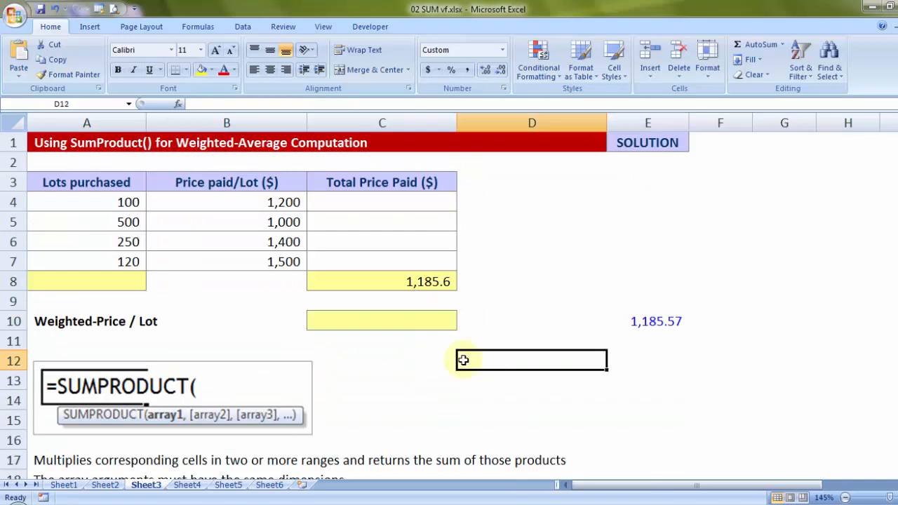
{"action": "type", "text": "Equities"}
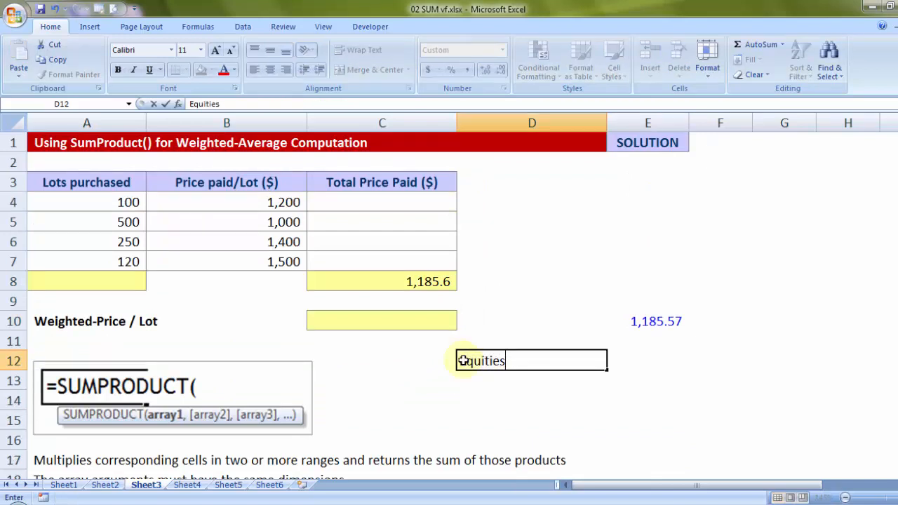
{"action": "key", "text": "Return"}
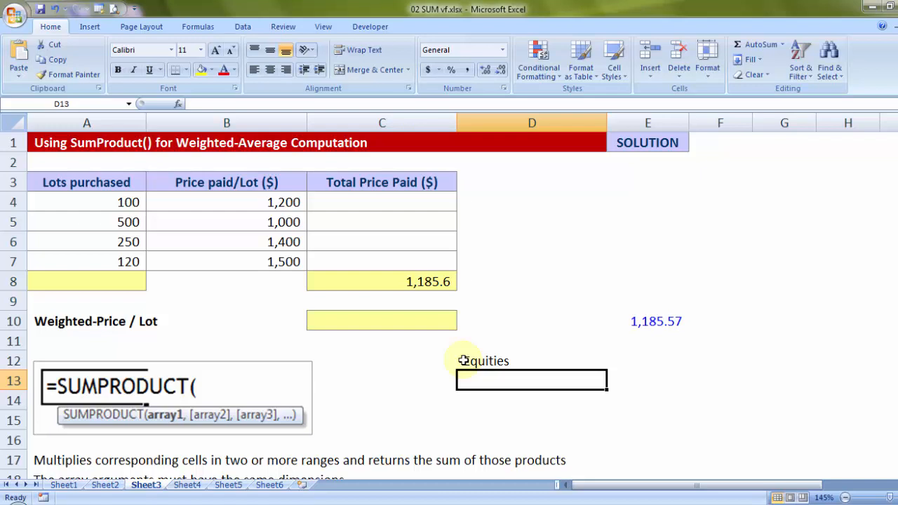
{"action": "type", "text": "Mfg - Raw Material"}
{"action": "key", "text": "Return"}
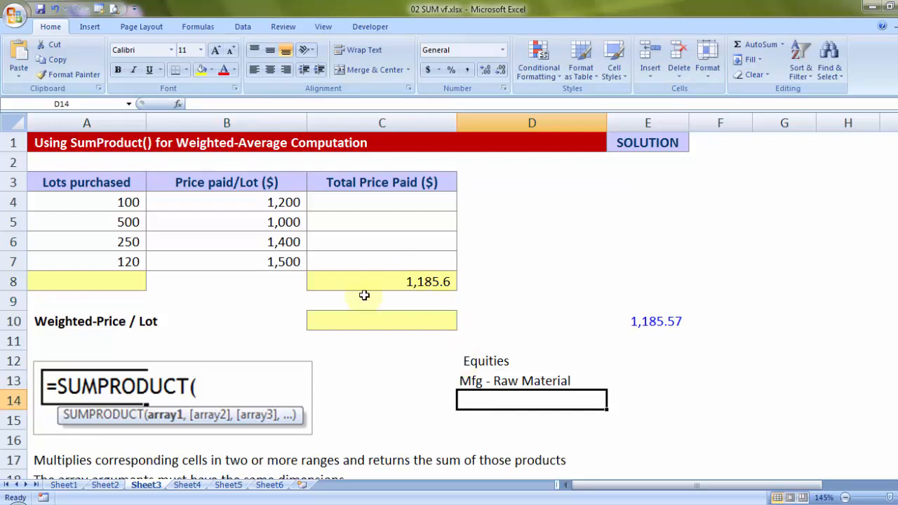
Open the Sheet4 worksheet
{"action": "left_click", "coordinate": [187, 485]}
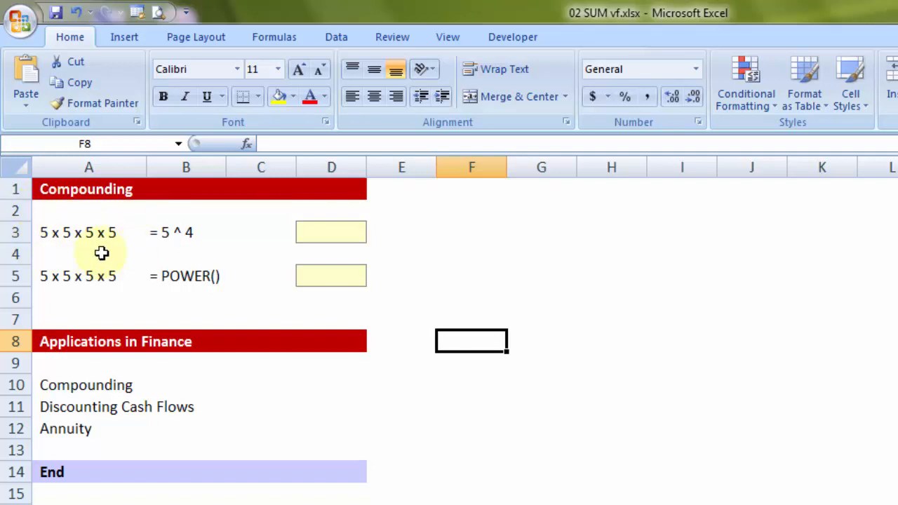
Try the repeated multiplication =5*5*5*5 in D3, the yellow cell of the 5 ^ 4 row
{"action": "left_click", "coordinate": [330, 228]}
{"action": "type", "text": "=5*5"}
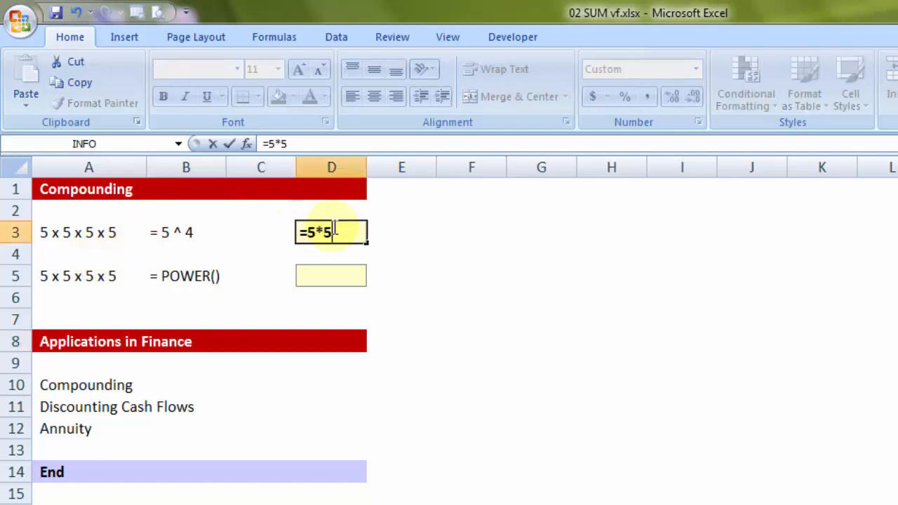
{"action": "type", "text": "*5*5"}
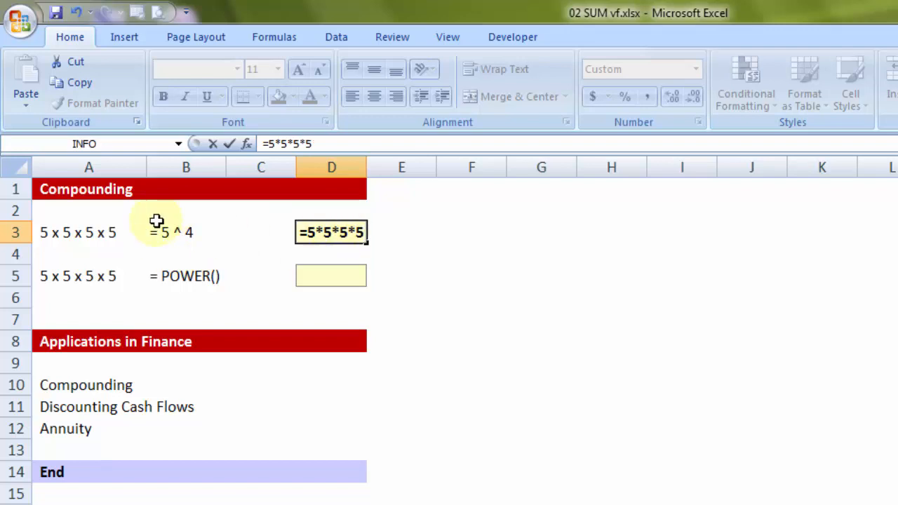
{"action": "key", "text": "Escape"}
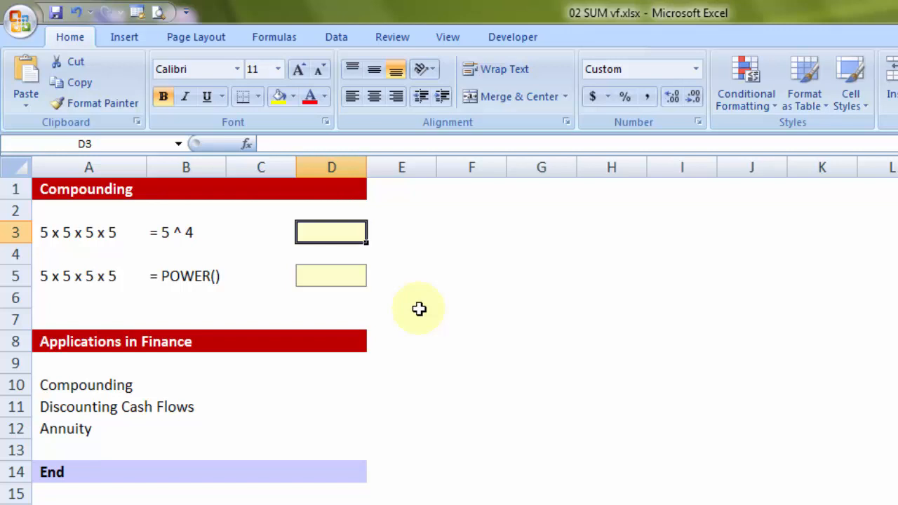
Calculate the power with =5^4 in D3 and select the yellow cell D5 in the POWER() row
{"action": "type", "text": "=5"}
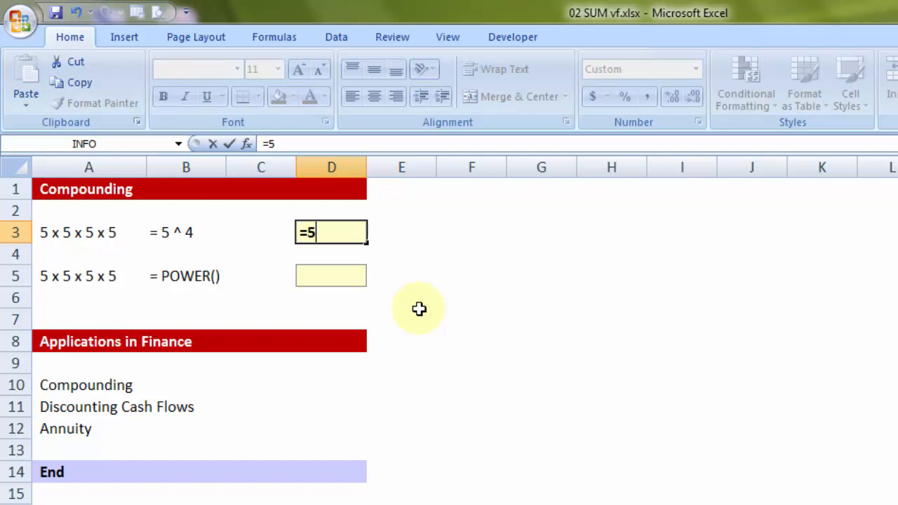
{"action": "type", "text": "^4"}
{"action": "key", "text": "Return"}
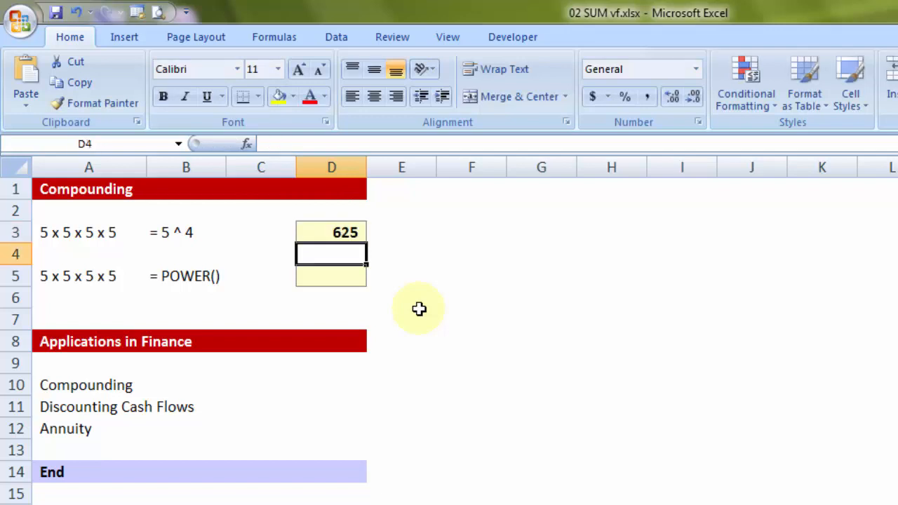
{"action": "key", "text": "Down"}
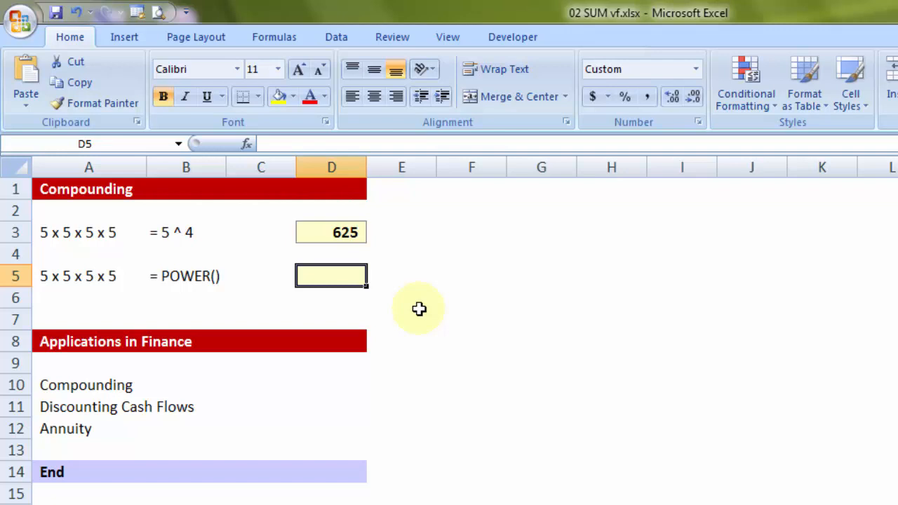
Calculate 5 raised to the power 4 in D5 with =POWER(5,4), and compare it with the labels in B3 and B5
{"action": "type", "text": "=power"}
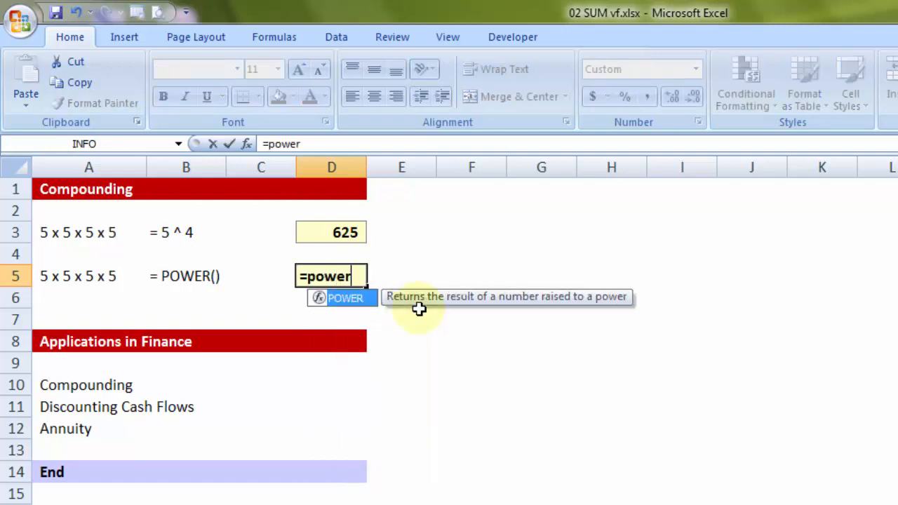
{"action": "key", "text": "Tab"}
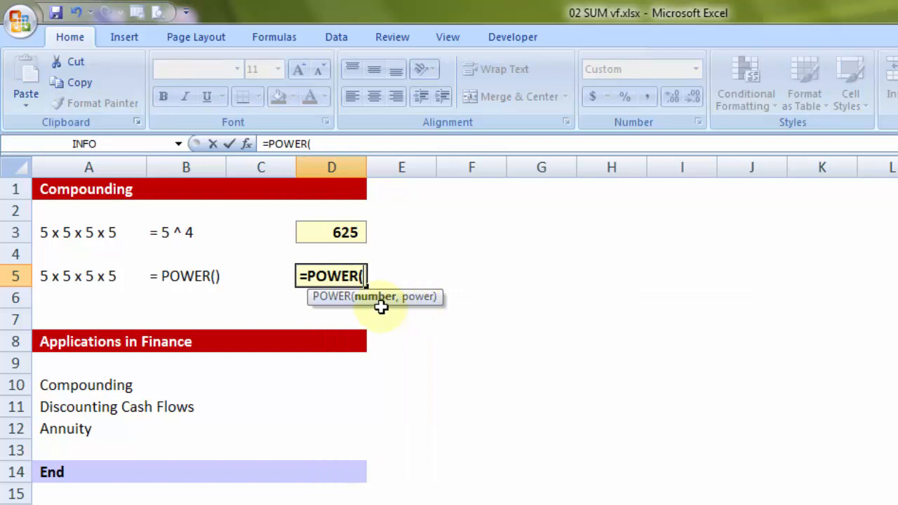
{"action": "type", "text": "5"}
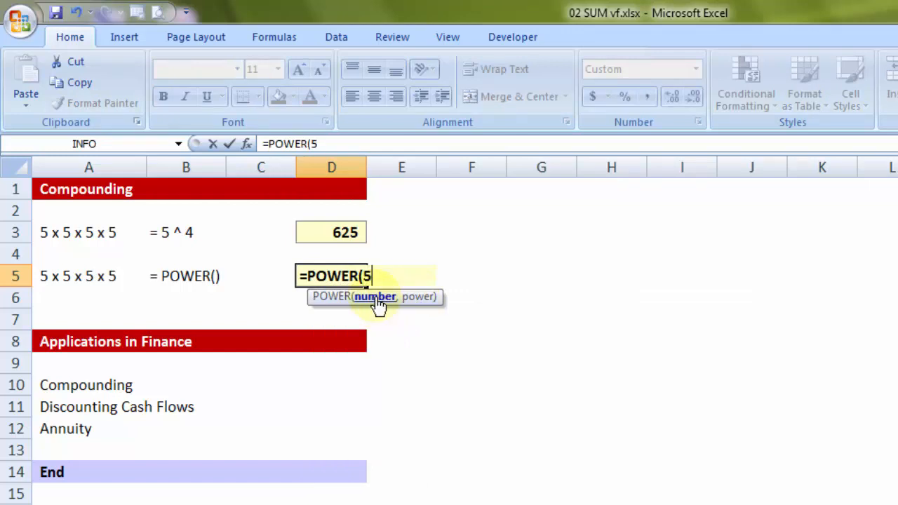
{"action": "type", "text": ","}
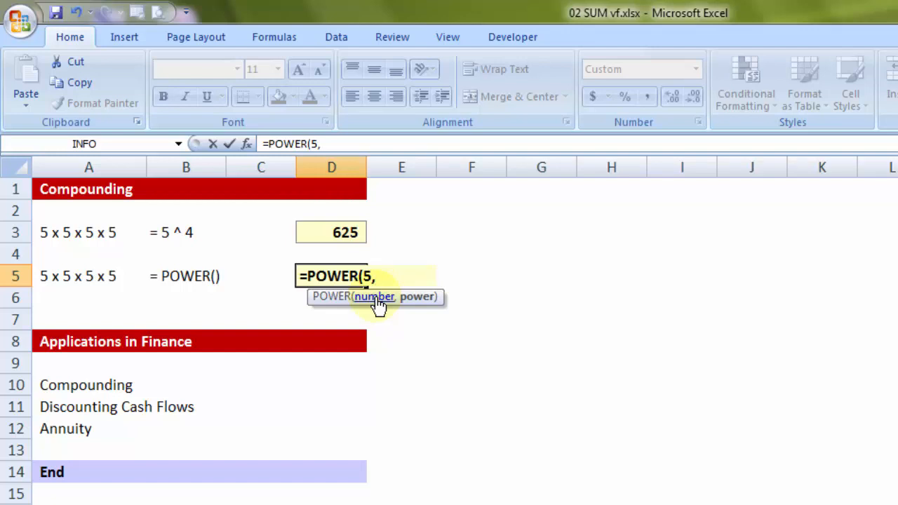
{"action": "type", "text": "4"}
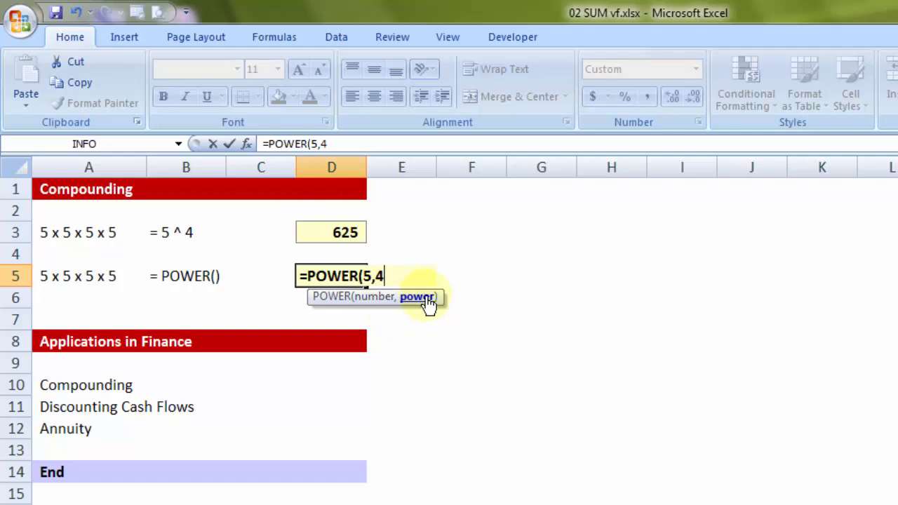
{"action": "type", "text": ")"}
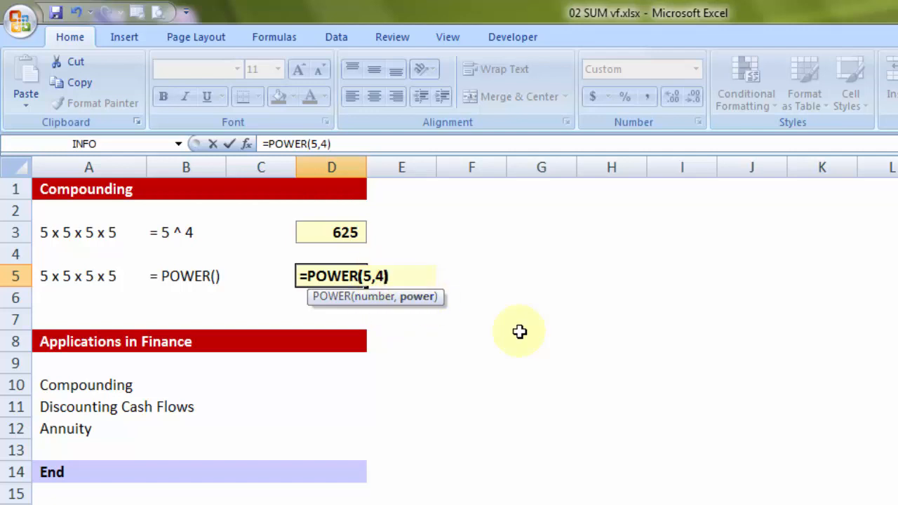
{"action": "key", "text": "Return"}
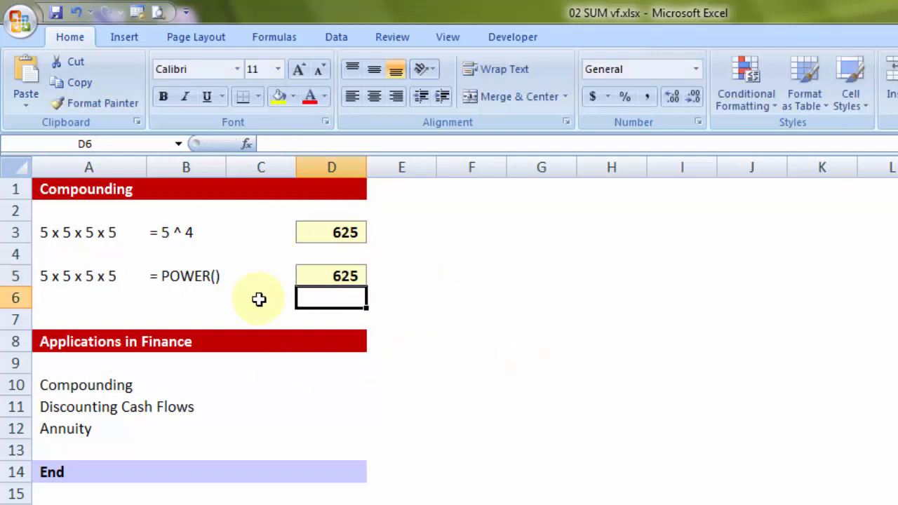
{"action": "left_click", "coordinate": [168, 233]}
{"action": "left_click", "coordinate": [181, 277]}
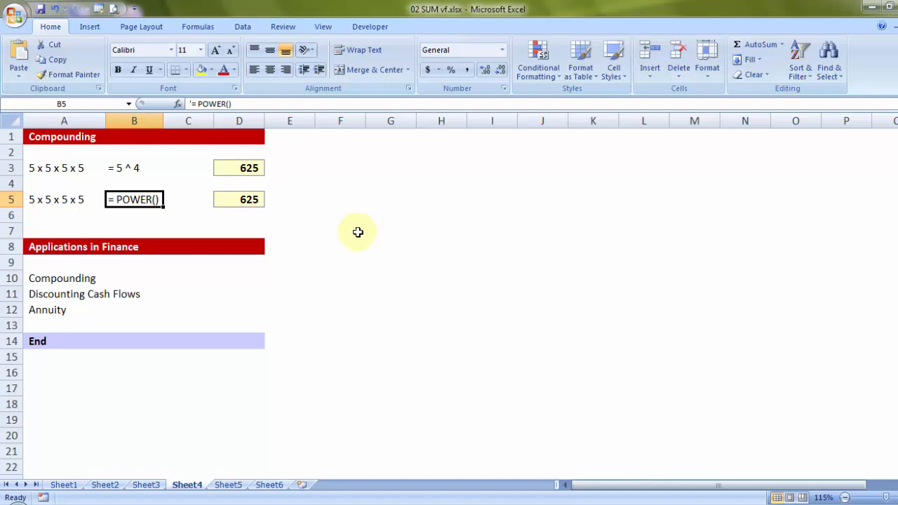
Open the Sheet5 worksheet and make the number in B10, the whole-number rounding exercise, red
{"action": "left_click", "coordinate": [229, 485]}
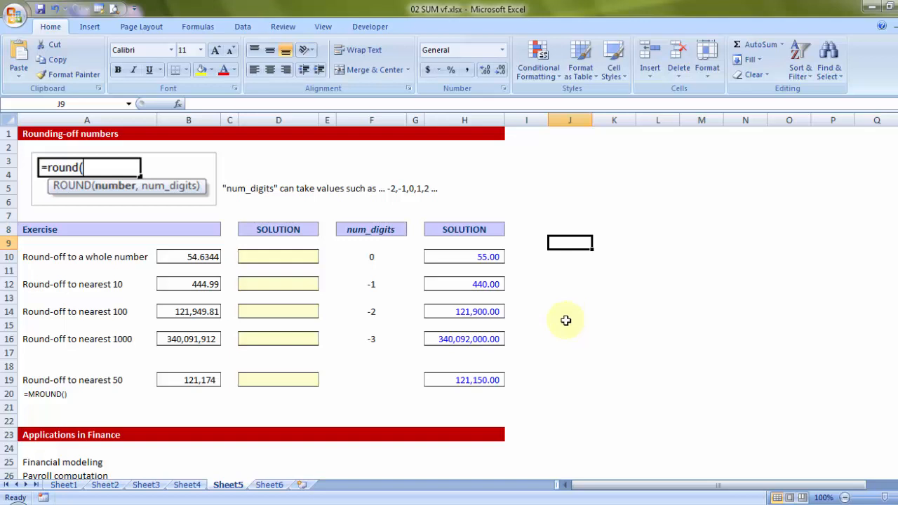
{"action": "left_click", "coordinate": [188, 258]}
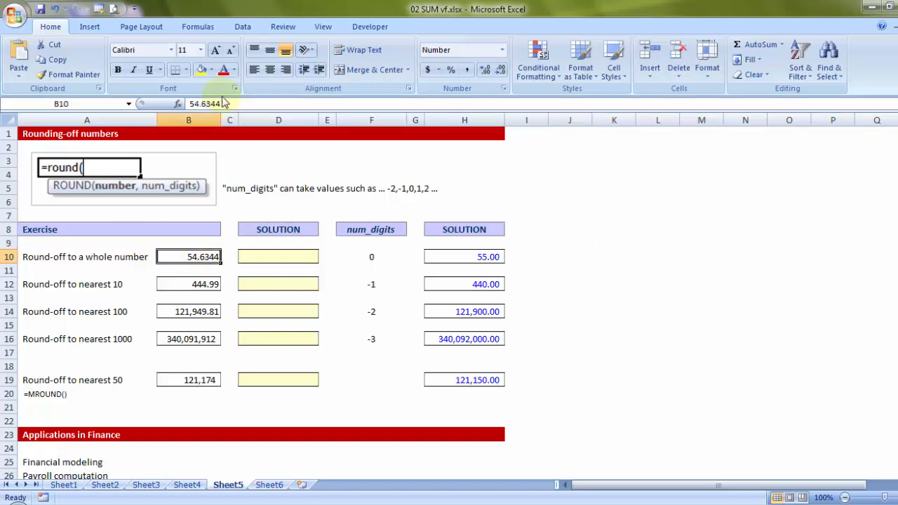
{"action": "left_click", "coordinate": [224, 69]}
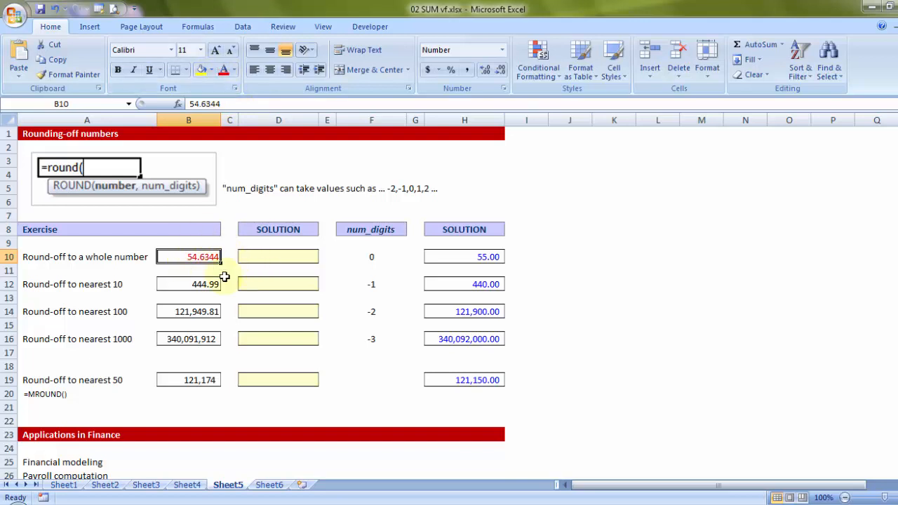
{"action": "left_click", "coordinate": [298, 257]}
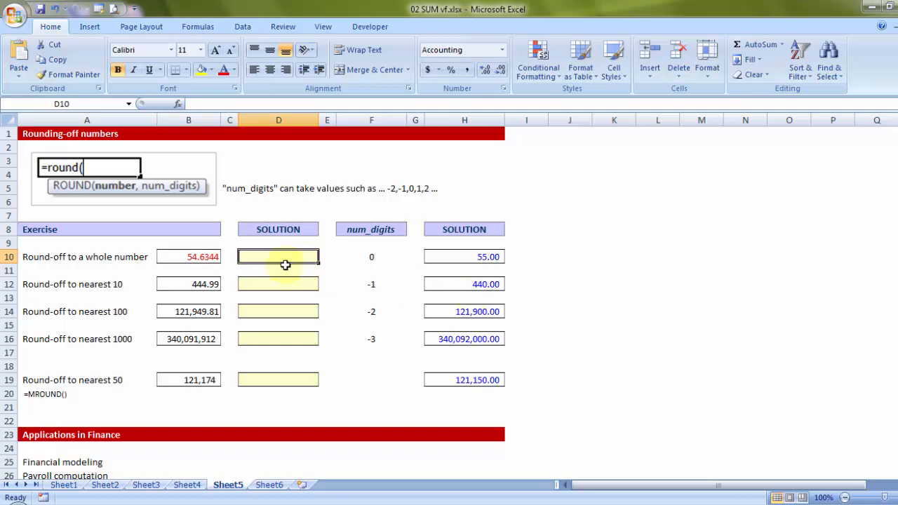
Reduce the number format of B10 to show no decimal places
{"action": "left_click", "coordinate": [205, 256]}
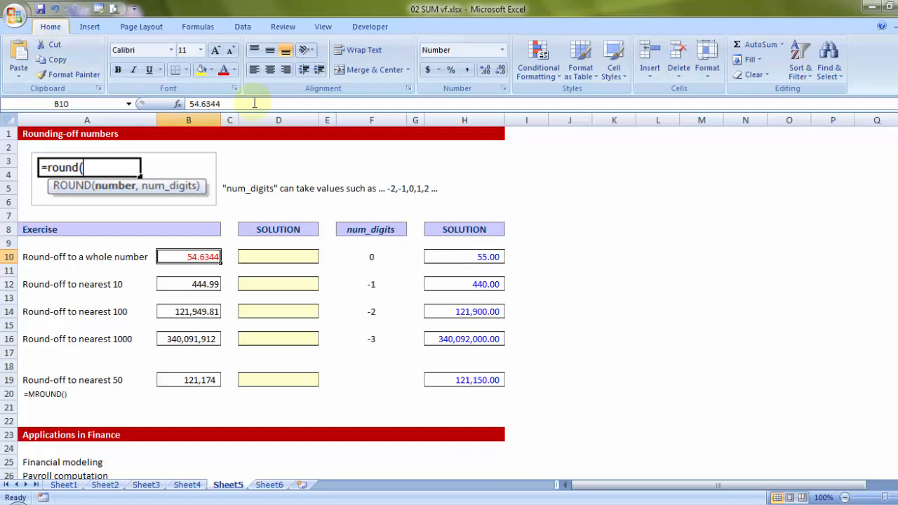
{"action": "left_click", "coordinate": [500, 72]}
{"action": "left_click", "coordinate": [501, 71]}
{"action": "left_click", "coordinate": [501, 71]}
{"action": "left_click", "coordinate": [501, 72]}
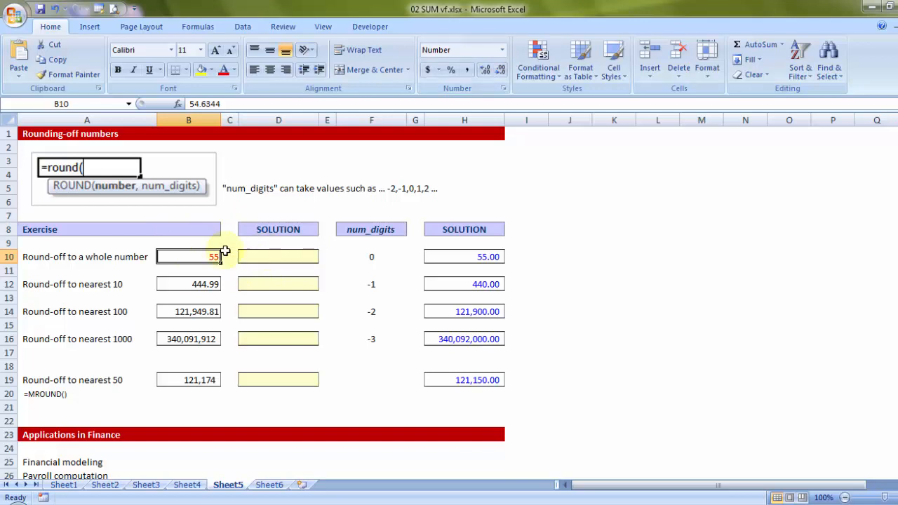
Inspect the full value stored in B10 in edit mode without changing it
{"action": "double_click", "coordinate": [204, 257]}
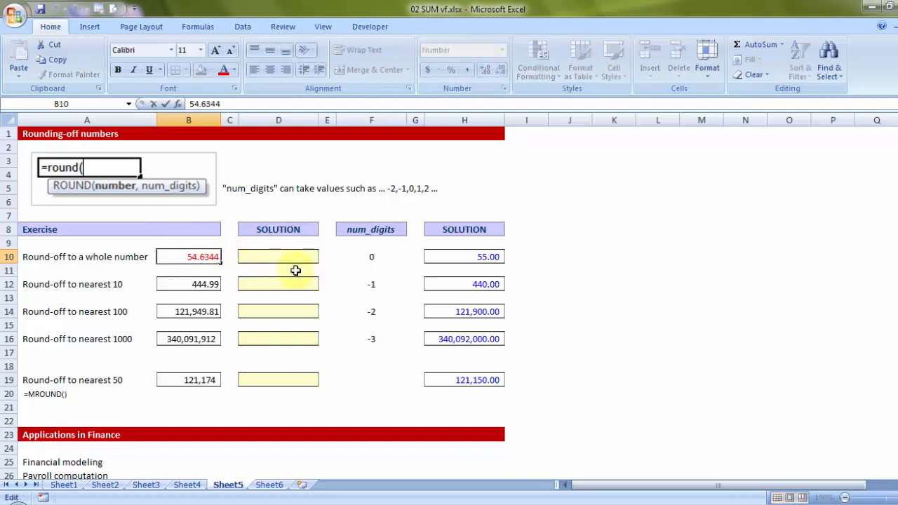
{"action": "key", "text": "Escape"}
{"action": "double_click", "coordinate": [198, 256]}
{"action": "key", "text": "Escape"}
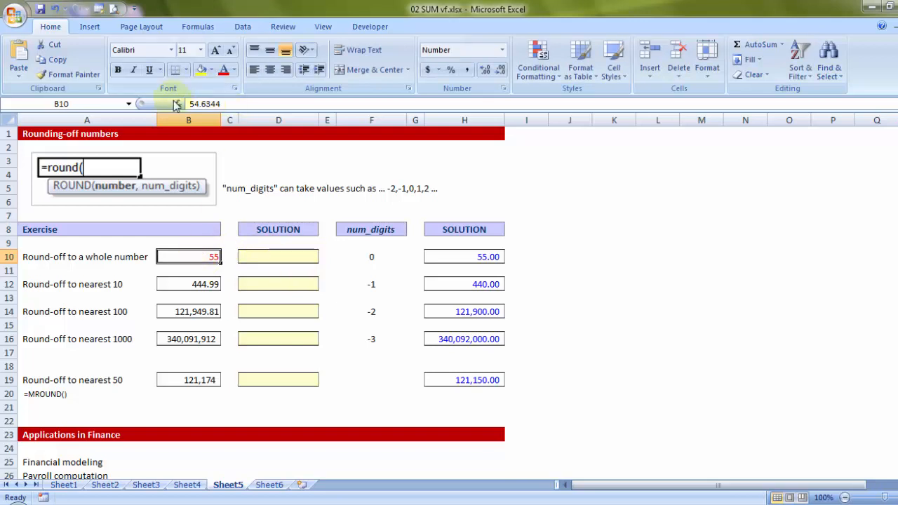
Multiply the number in B10 by 1000 with =1000*B10 in D6
{"action": "left_click", "coordinate": [276, 202]}
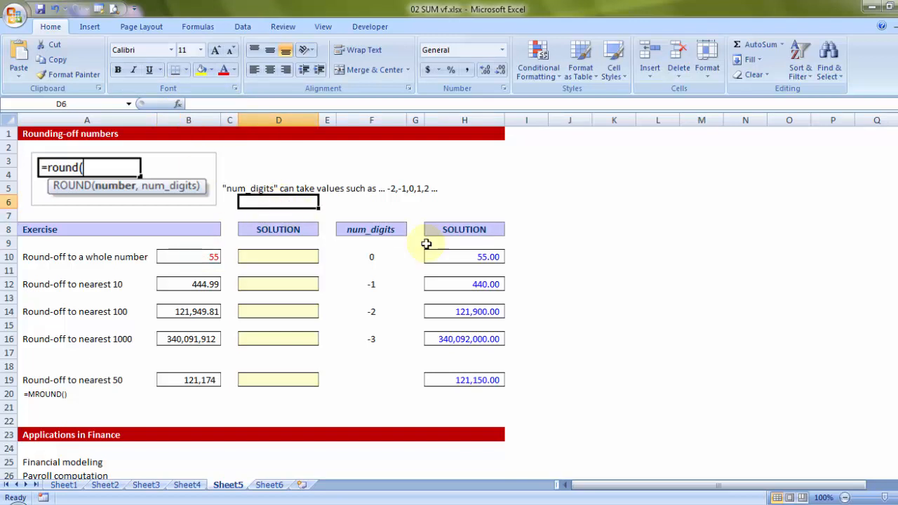
{"action": "type", "text": "=1000*"}
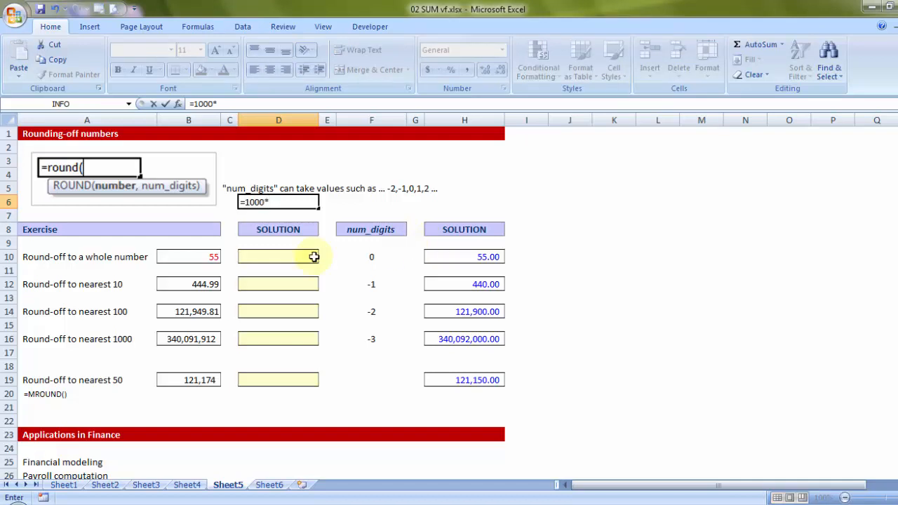
{"action": "left_click", "coordinate": [197, 256]}
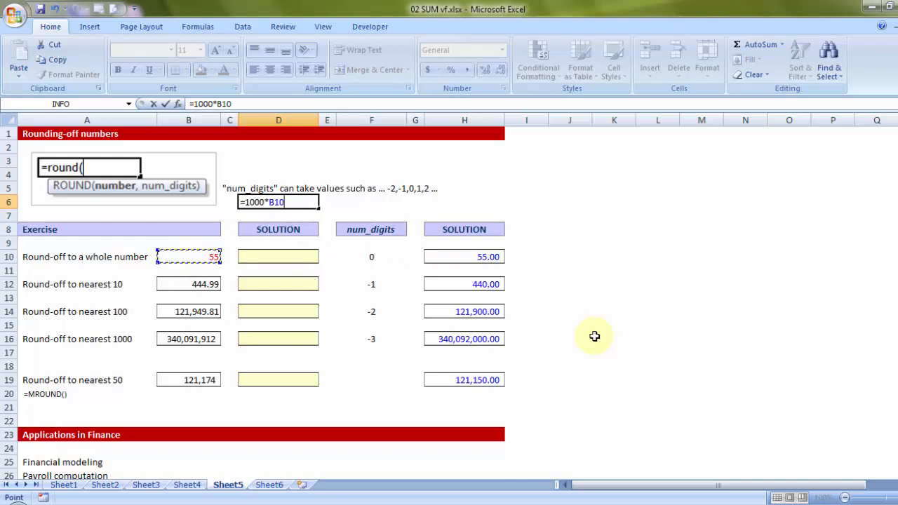
{"action": "key", "text": "Return"}
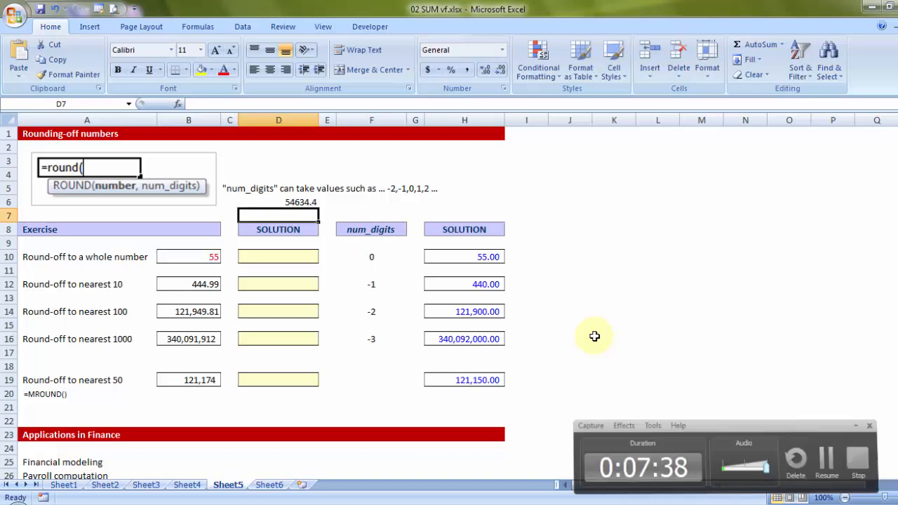
Restore the number format of B10 to show four decimal places
{"action": "left_click", "coordinate": [191, 257]}
{"action": "left_click", "coordinate": [485, 71]}
{"action": "left_click", "coordinate": [485, 71]}
{"action": "left_click", "coordinate": [485, 70]}
{"action": "left_click", "coordinate": [485, 71]}
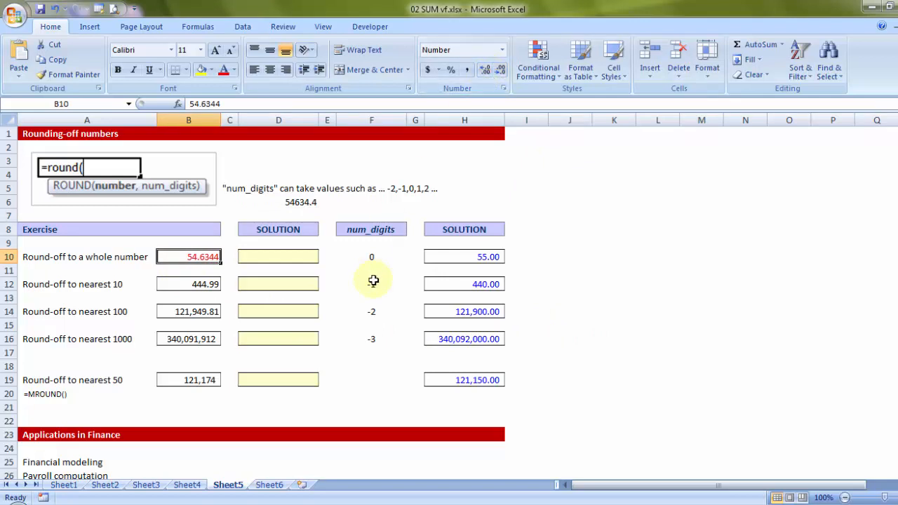
{"action": "left_click", "coordinate": [293, 202]}
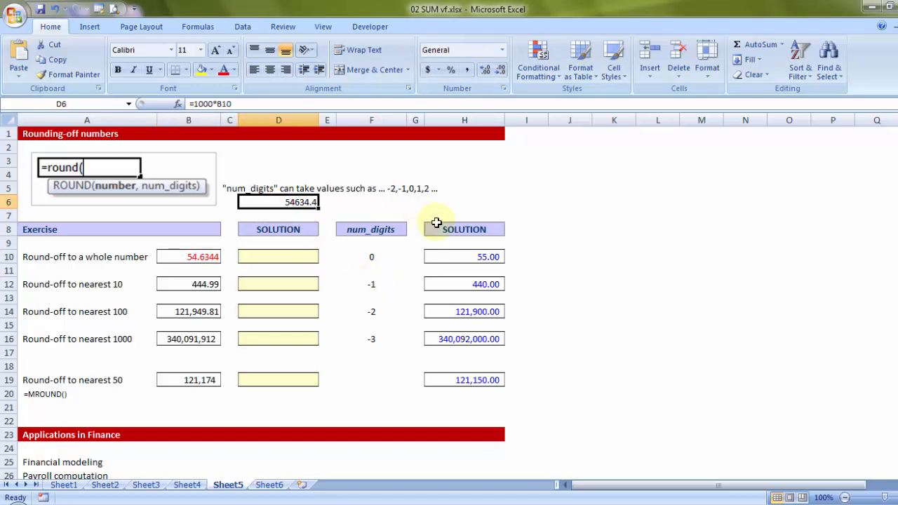
{"action": "key", "text": "ctrl+c"}
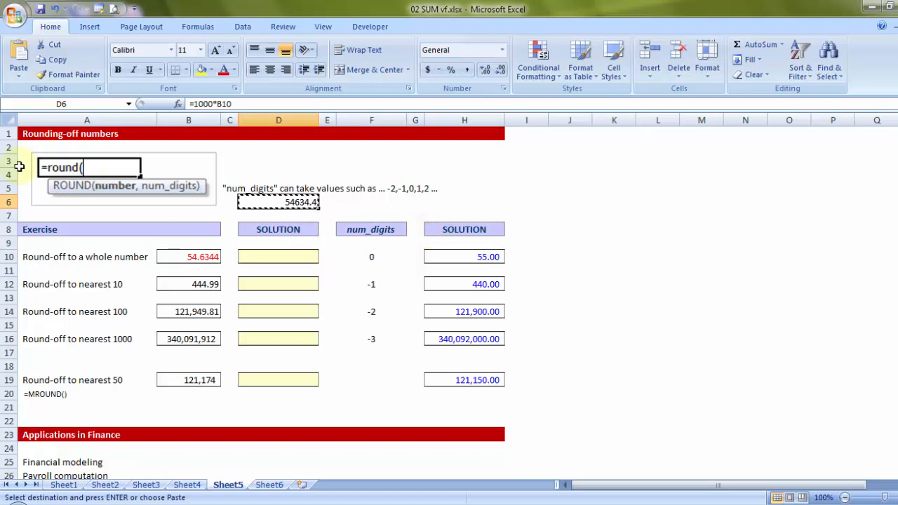
{"action": "key", "text": "Escape"}
Round B10 to a whole number with =ROUND(B10,0) in D10
{"action": "left_click", "coordinate": [266, 260]}
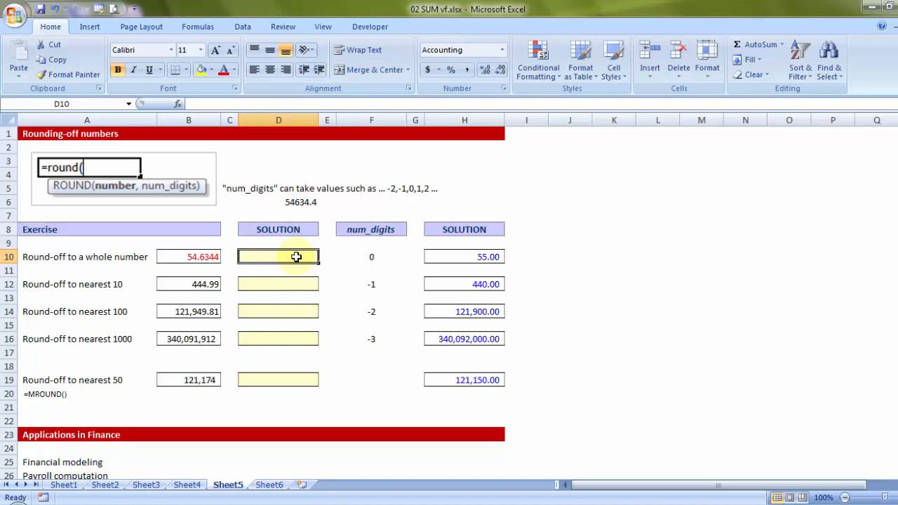
{"action": "type", "text": "=rou"}
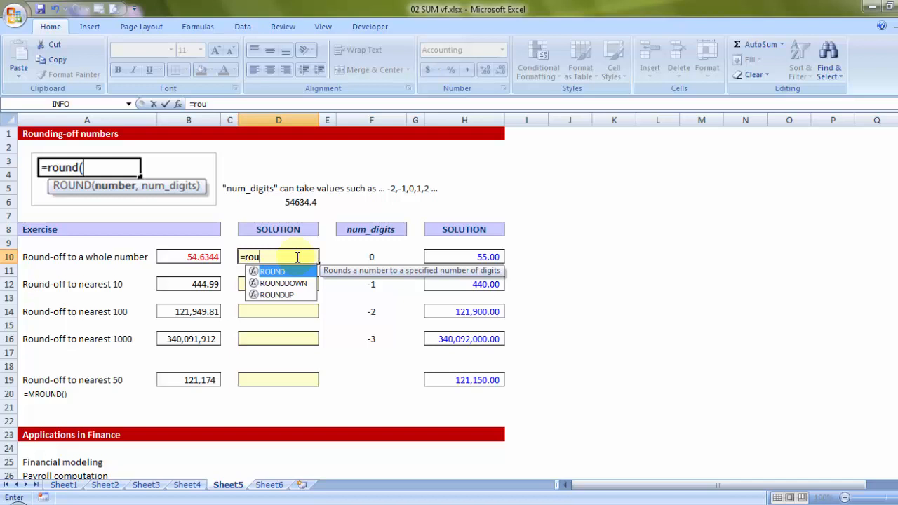
{"action": "key", "text": "Tab"}
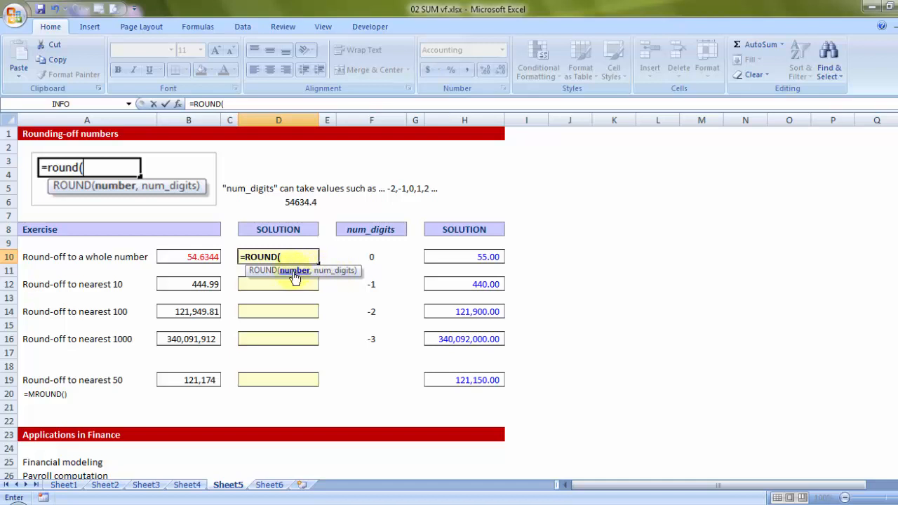
{"action": "left_click", "coordinate": [206, 256]}
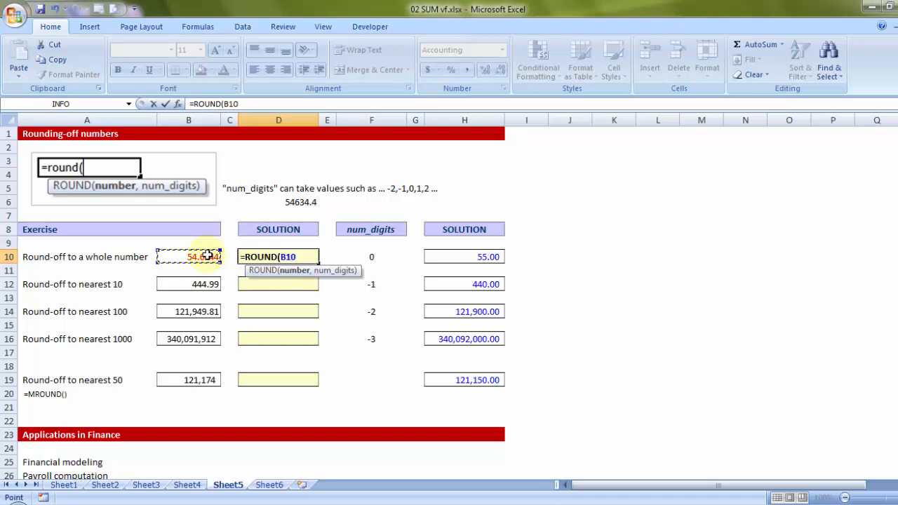
{"action": "type", "text": ","}
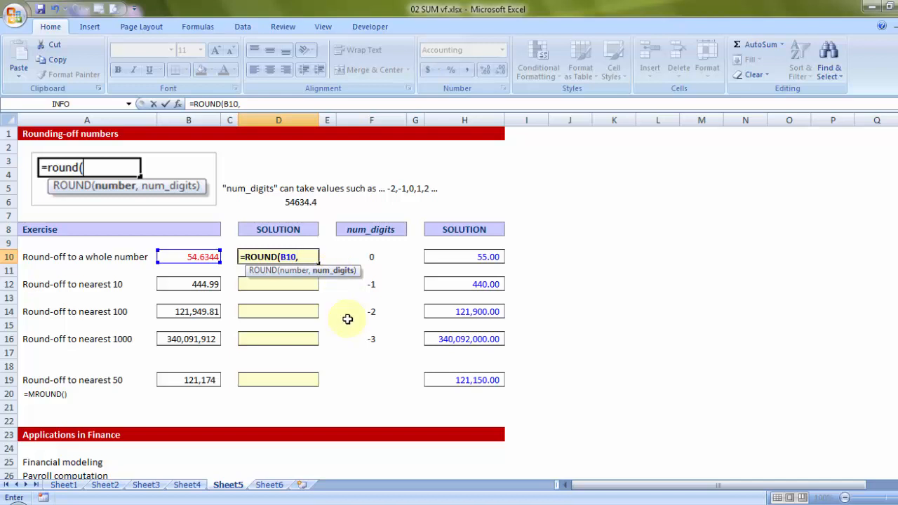
{"action": "type", "text": "0"}
{"action": "type", "text": ")"}
{"action": "key", "text": "Return"}
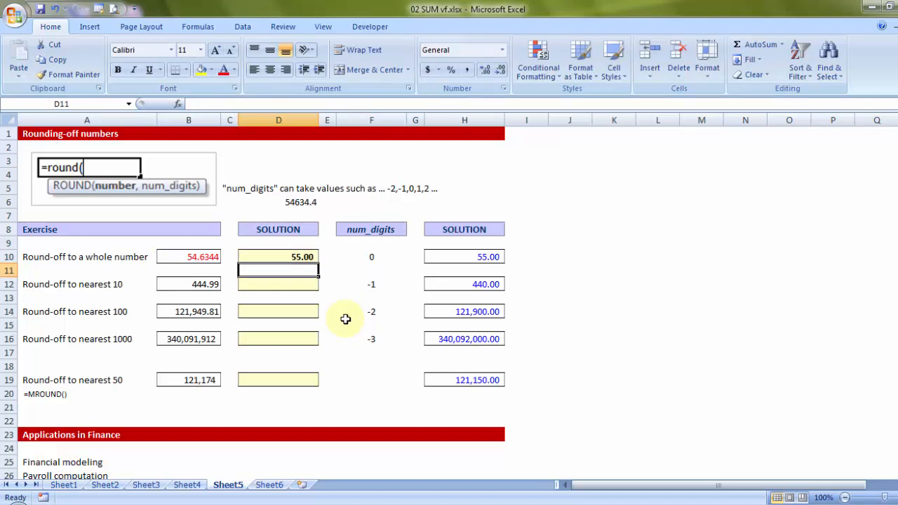
Set the num_digits argument of the ROUND formula in D10 to 1
{"action": "double_click", "coordinate": [294, 256]}
{"action": "double_click", "coordinate": [301, 257]}
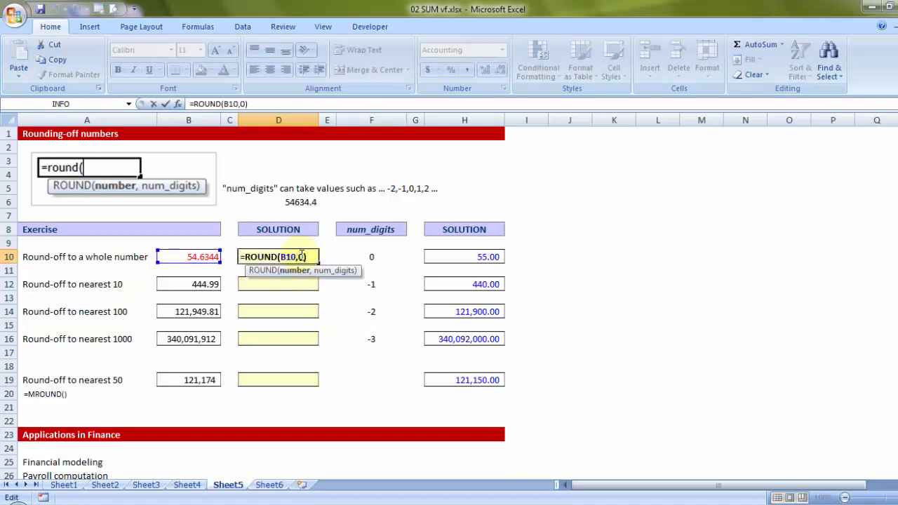
{"action": "type", "text": "1"}
{"action": "key", "text": "Return"}
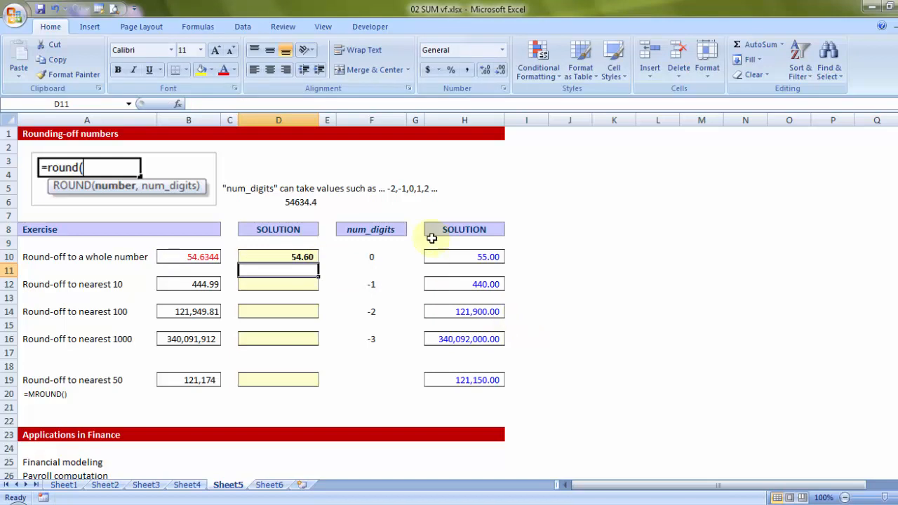
{"action": "left_click", "coordinate": [482, 149]}
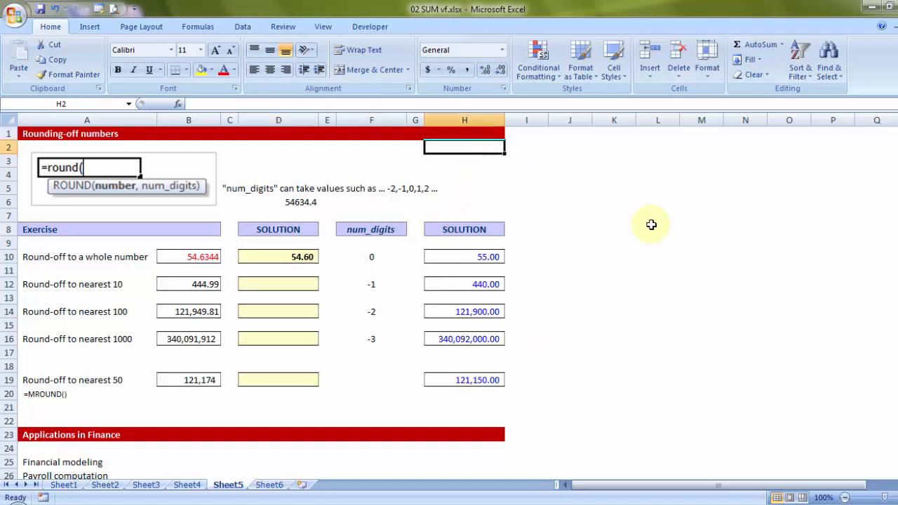
{"action": "type", "text": "4"}
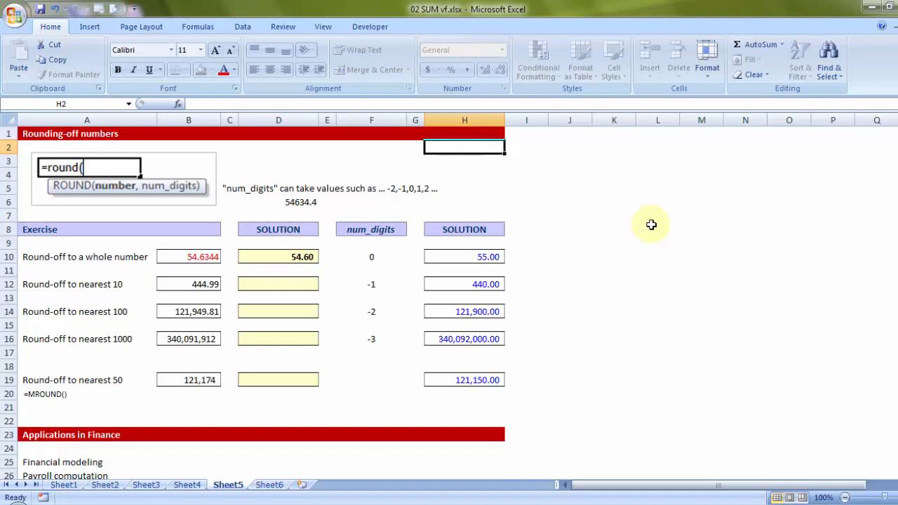
{"action": "key", "text": "Escape"}
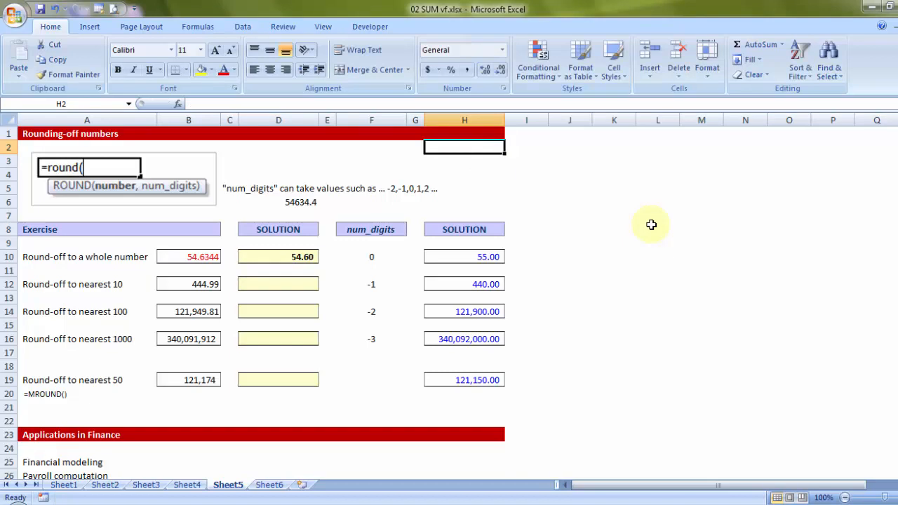
{"action": "left_click", "coordinate": [542, 261]}
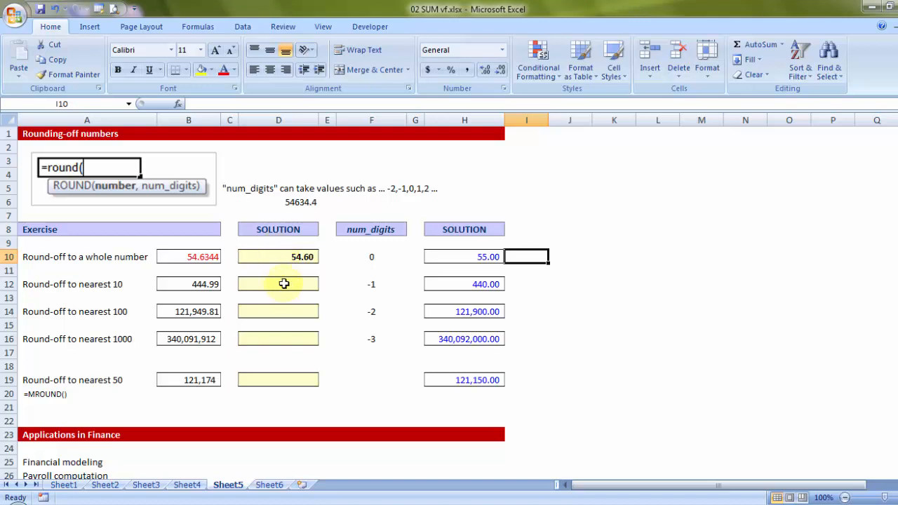
{"action": "left_click", "coordinate": [34, 284]}
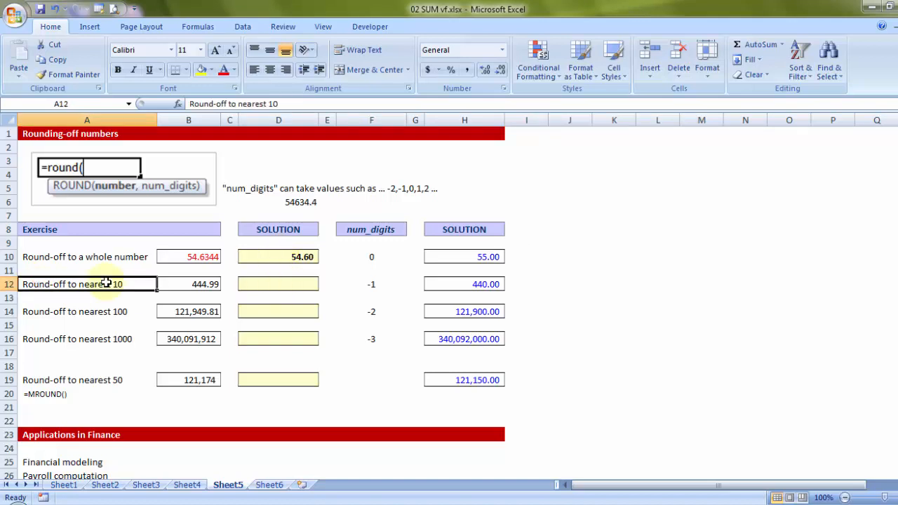
{"action": "key", "text": "ctrl+c"}
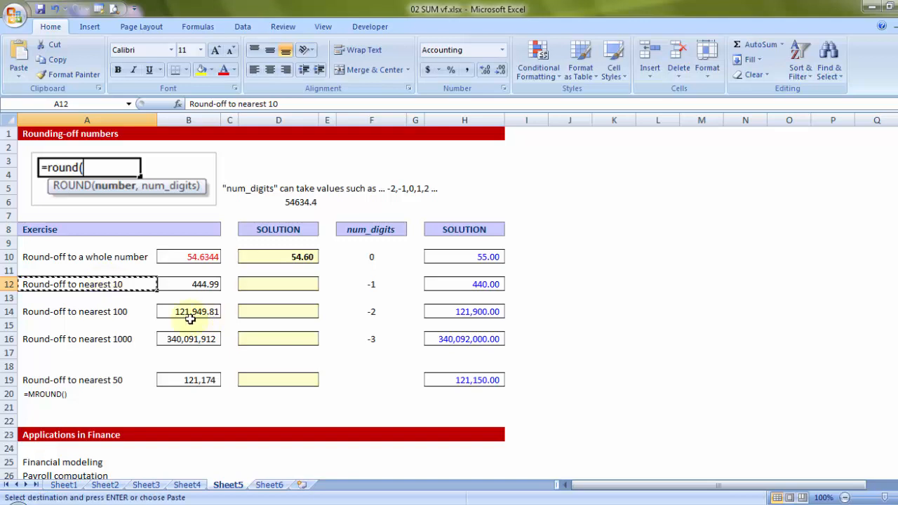
{"action": "left_click", "coordinate": [195, 285]}
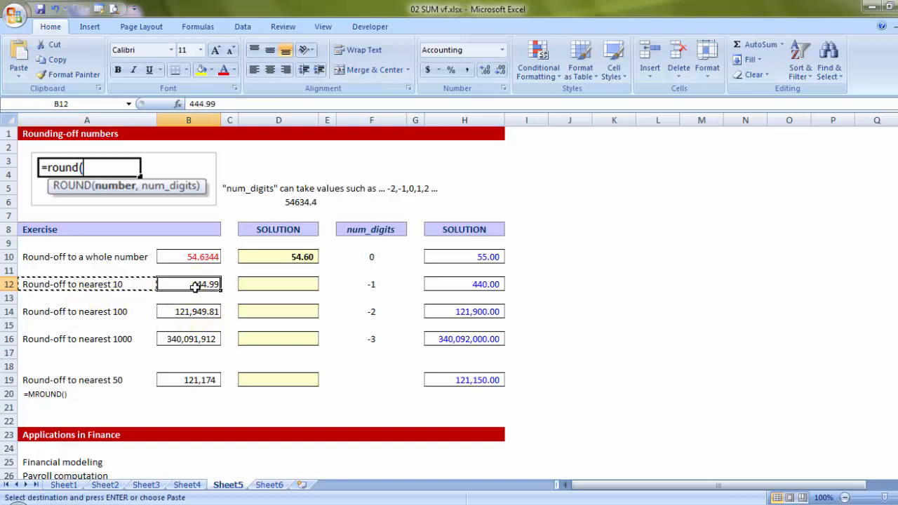
{"action": "left_click", "coordinate": [282, 285]}
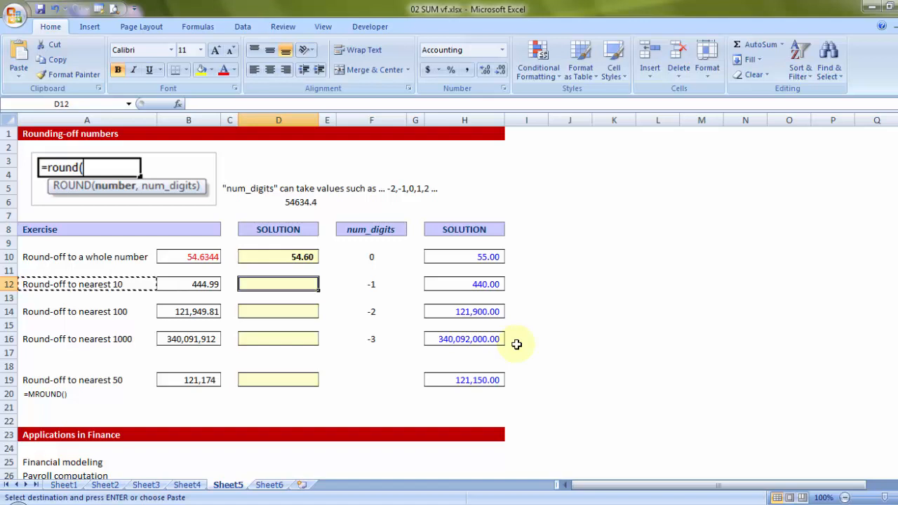
{"action": "key", "text": "Right"}
{"action": "key", "text": "Right"}
{"action": "key", "text": "Right"}
{"action": "key", "text": "Right"}
{"action": "key", "text": "Right"}
{"action": "key", "text": "Right"}
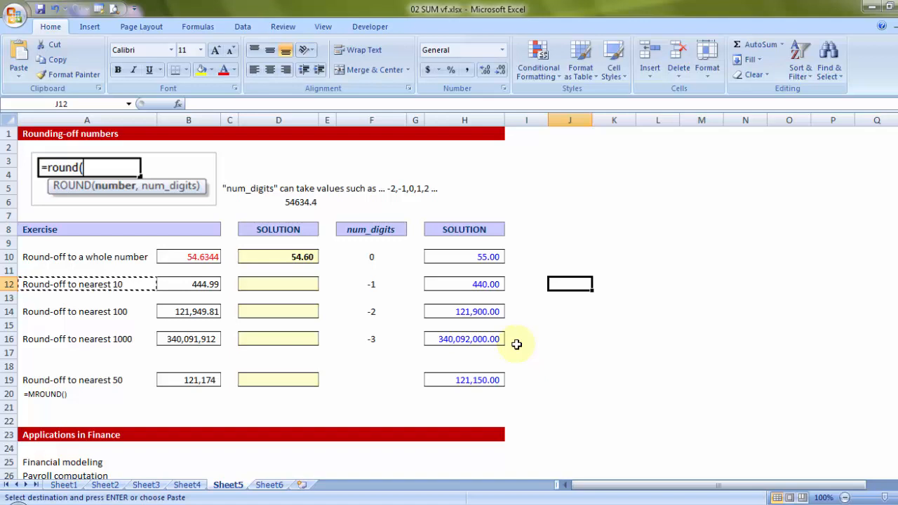
{"action": "key", "text": "Left"}
{"action": "key", "text": "Left"}
{"action": "key", "text": "Left"}
{"action": "key", "text": "Left"}
{"action": "key", "text": "Left"}
{"action": "key", "text": "Left"}
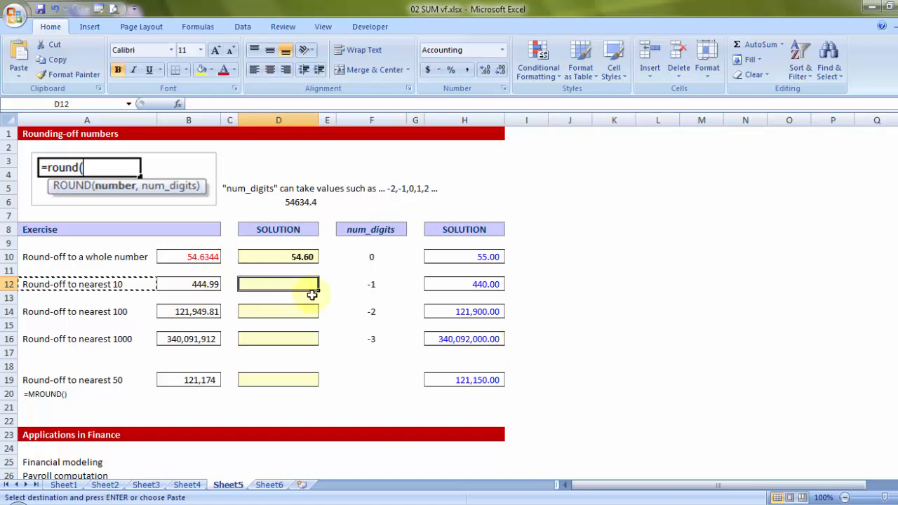
Enter 440 and 445 as trial values in D12 and clear the cell
{"action": "type", "text": "440"}
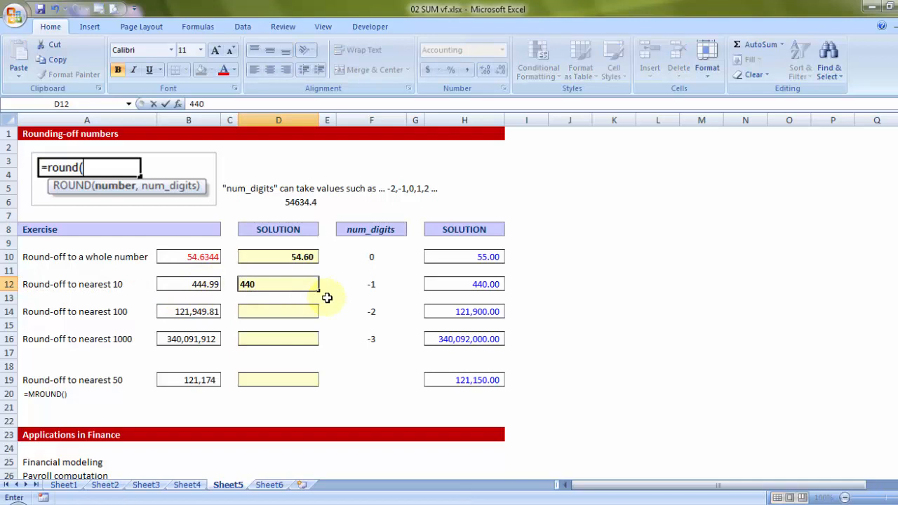
{"action": "left_click", "coordinate": [306, 354]}
{"action": "left_click", "coordinate": [249, 283]}
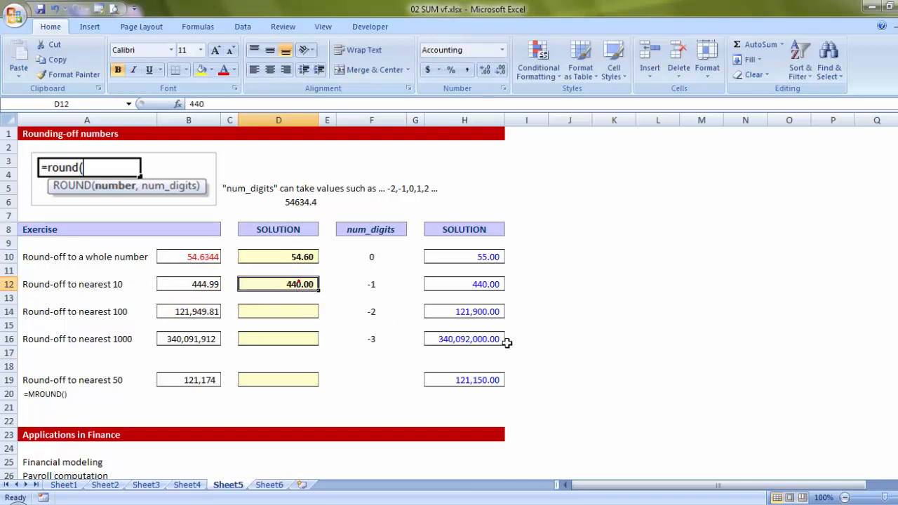
{"action": "type", "text": "445"}
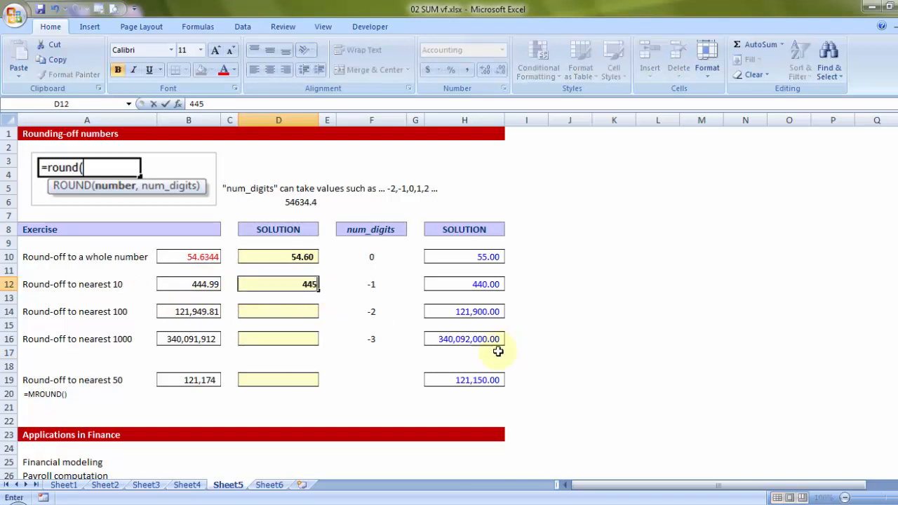
{"action": "left_click", "coordinate": [341, 316]}
{"action": "left_click", "coordinate": [289, 284]}
{"action": "key", "text": "Delete"}
Round the number in B12 to the nearest 10 with =ROUND(B12,-1) in D12
{"action": "type", "text": "="}
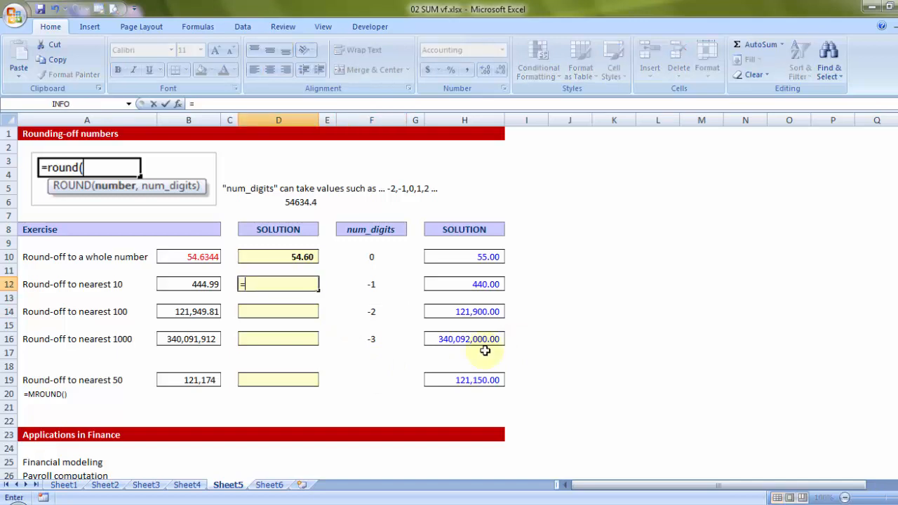
{"action": "type", "text": "roun"}
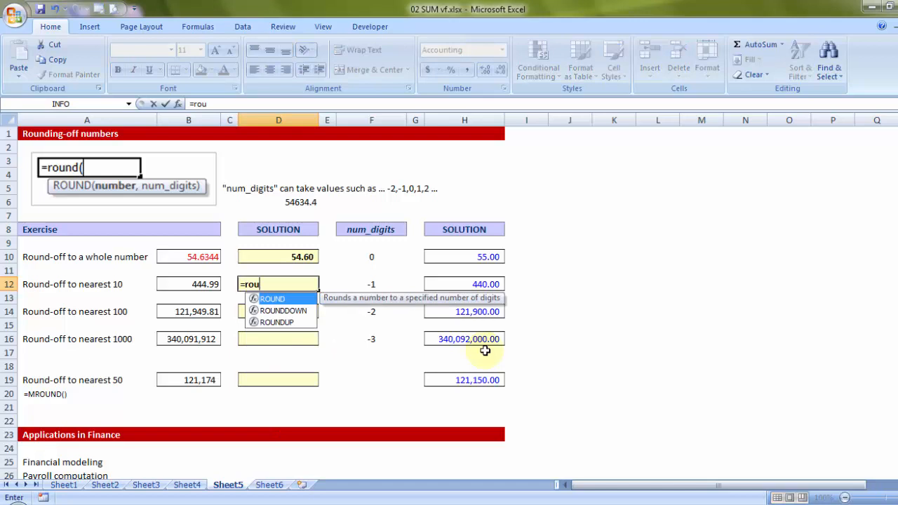
{"action": "key", "text": "Tab"}
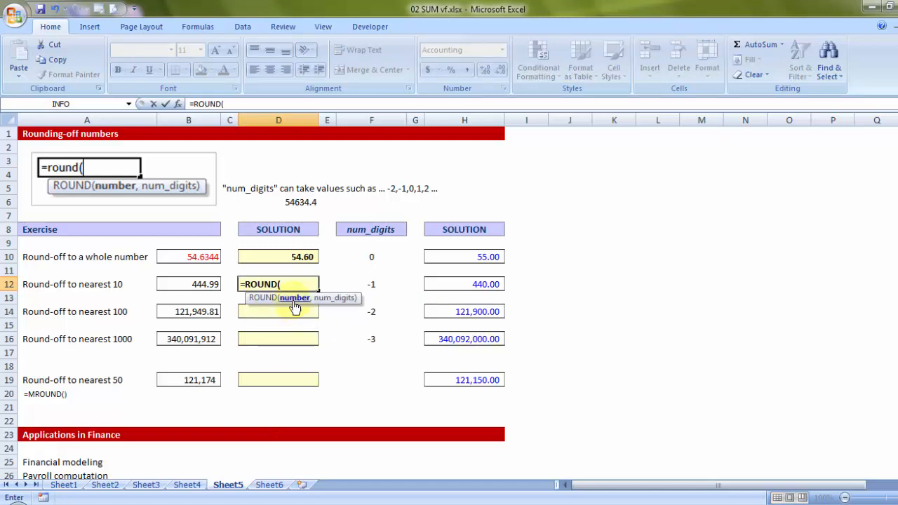
{"action": "left_click", "coordinate": [209, 288]}
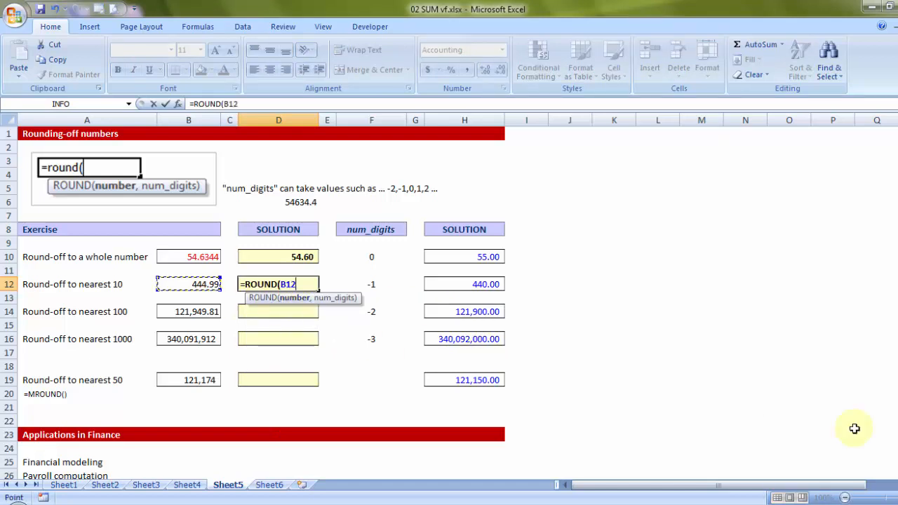
{"action": "type", "text": ",0"}
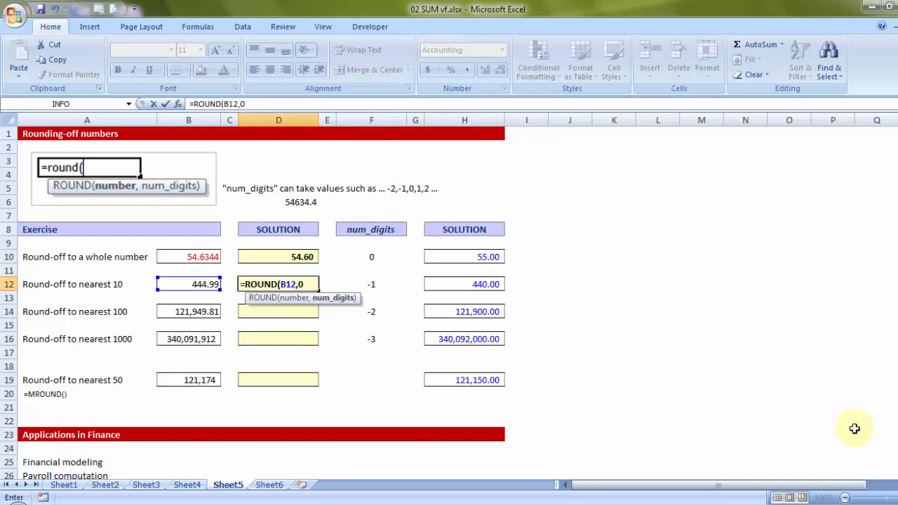
{"action": "key", "text": "BackSpace"}
{"action": "type", "text": "1"}
{"action": "key", "text": "BackSpace"}
{"action": "type", "text": "-1"}
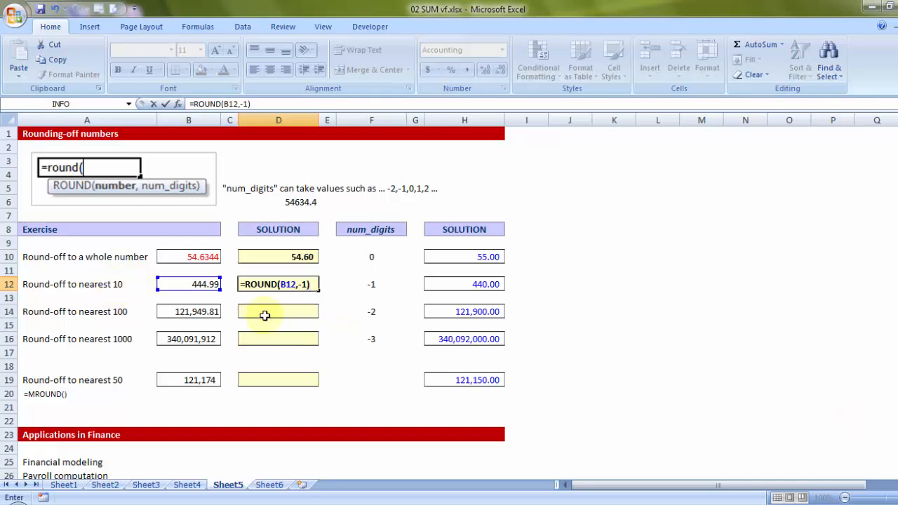
{"action": "key", "text": "Return"}
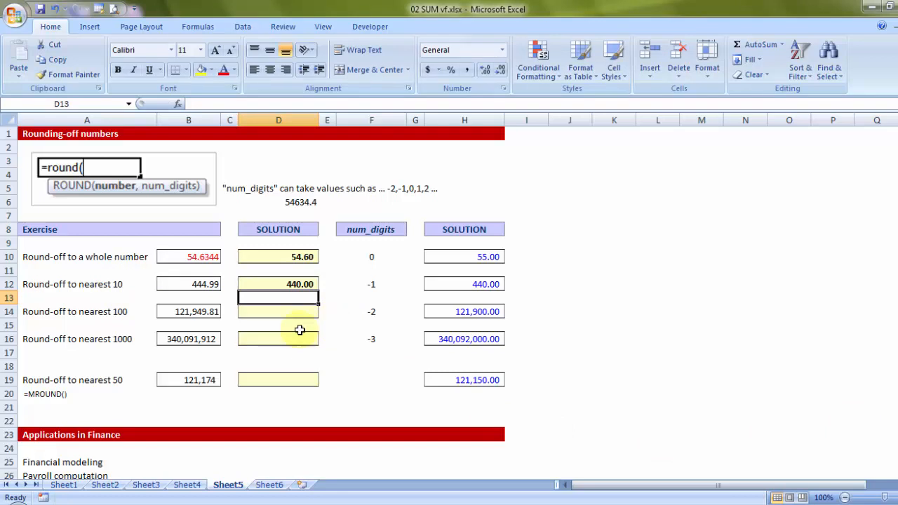
Round the number in B14 to the nearest 100 with =ROUND(B14,-2) in D14
{"action": "left_click", "coordinate": [34, 309]}
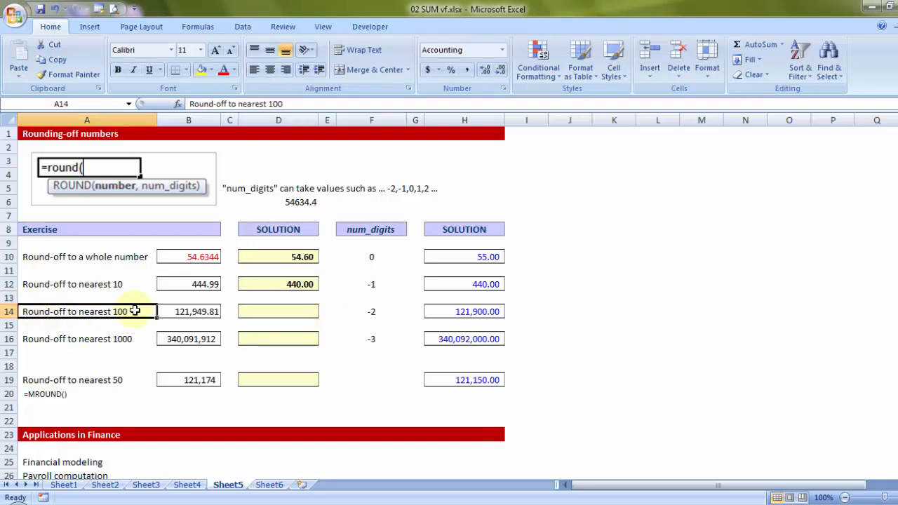
{"action": "key", "text": "ctrl+c"}
{"action": "left_click", "coordinate": [292, 311]}
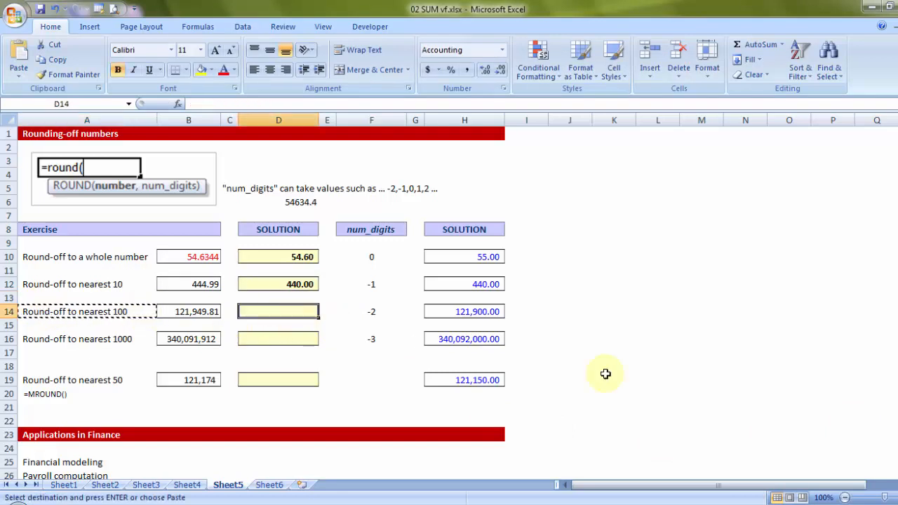
{"action": "type", "text": "=roun"}
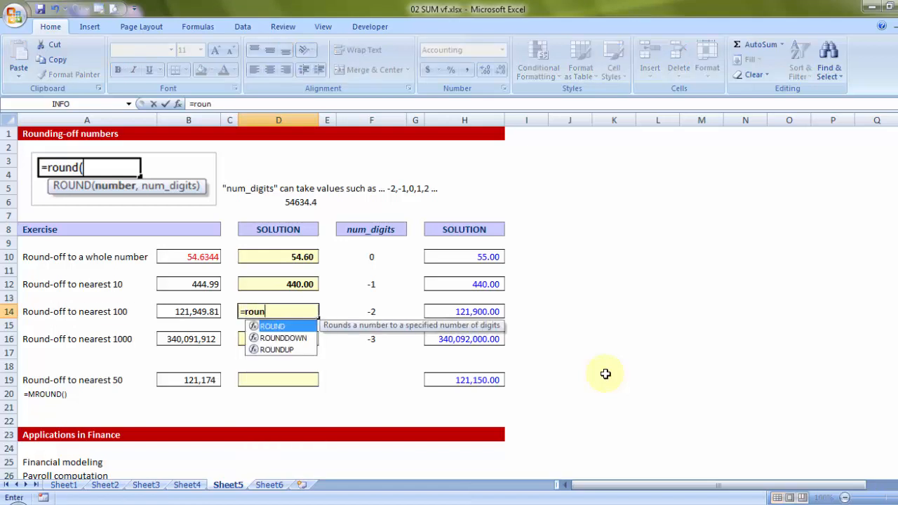
{"action": "key", "text": "Tab"}
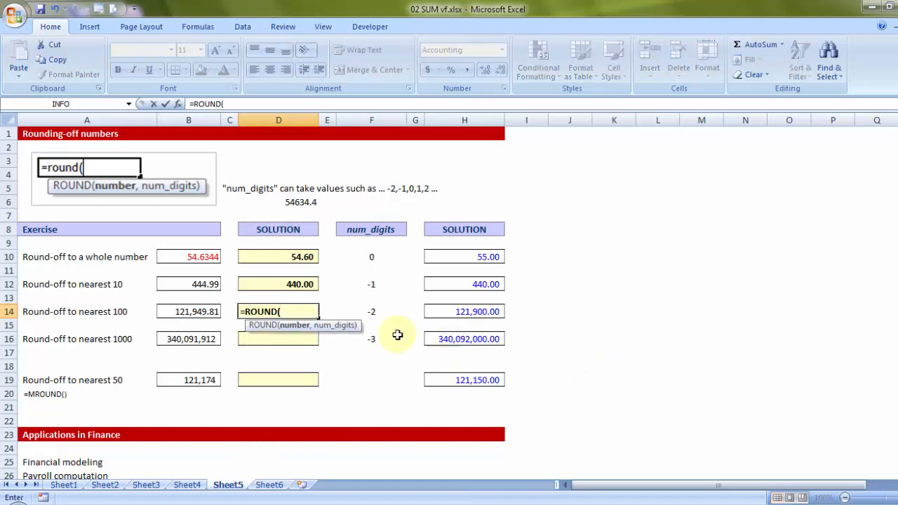
{"action": "left_click", "coordinate": [209, 313]}
{"action": "type", "text": ","}
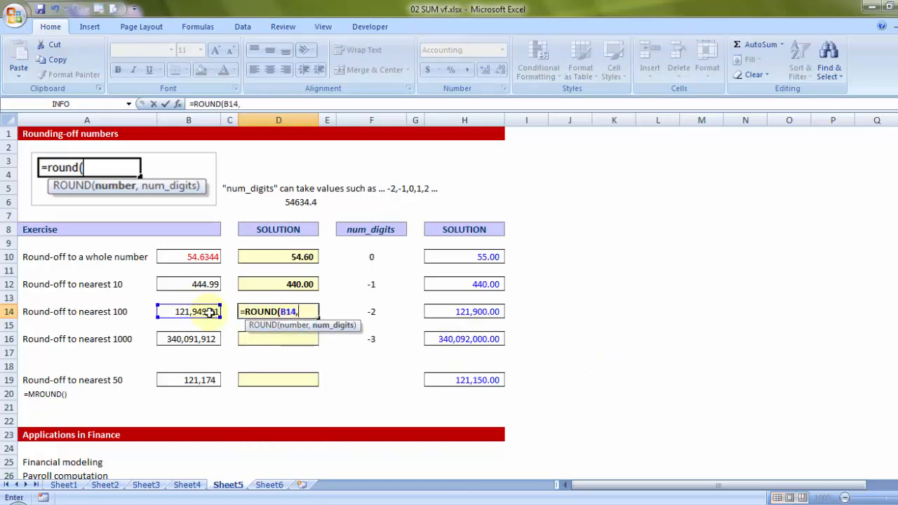
{"action": "type", "text": "-2)"}
{"action": "key", "text": "Return"}
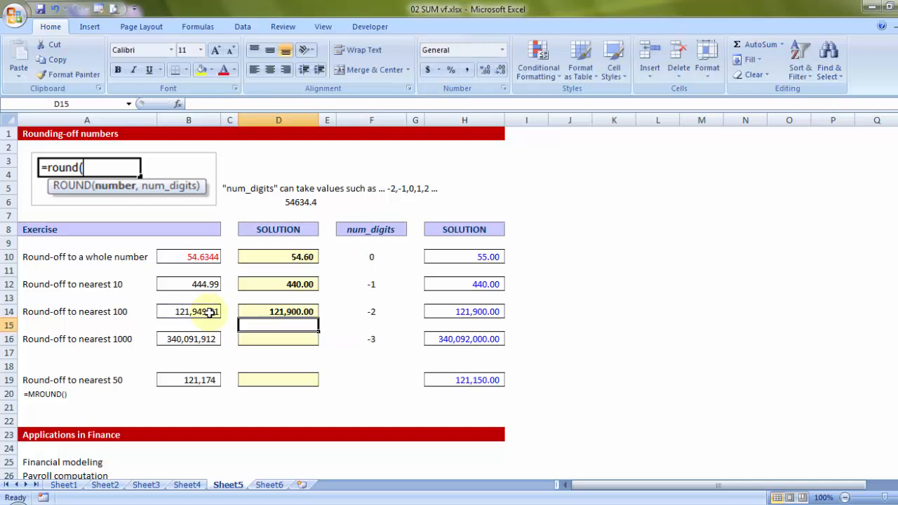
Round the number in B16 to the nearest 1000 with =ROUND(B16,-3) in D16
{"action": "left_click", "coordinate": [287, 338]}
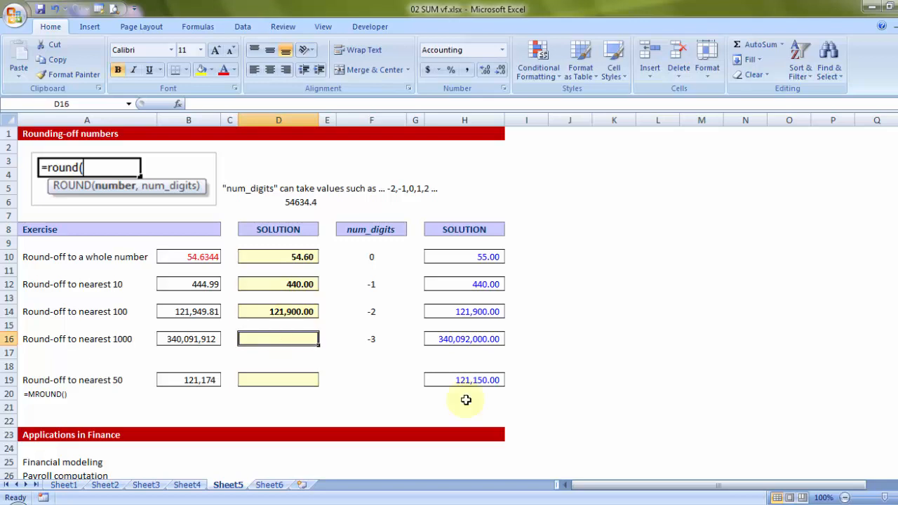
{"action": "type", "text": "=rou"}
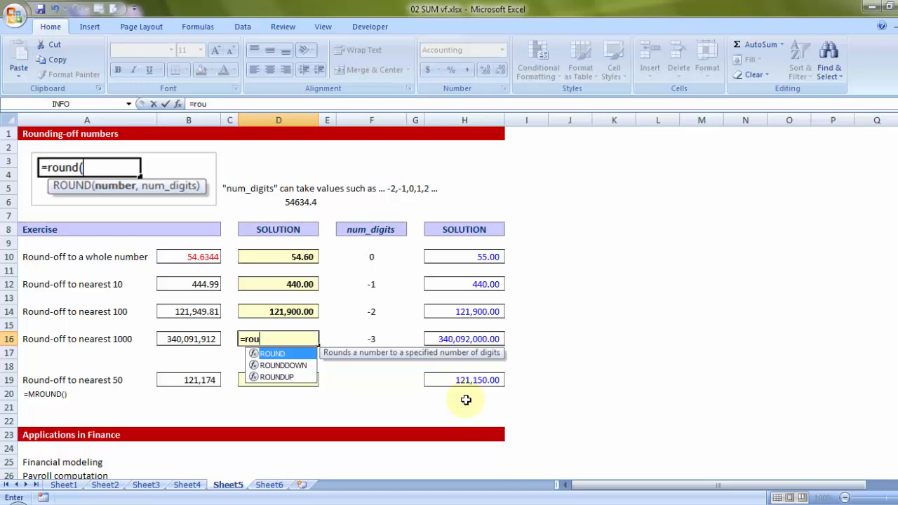
{"action": "key", "text": "Tab"}
{"action": "key", "text": "Left"}
{"action": "key", "text": "Left"}
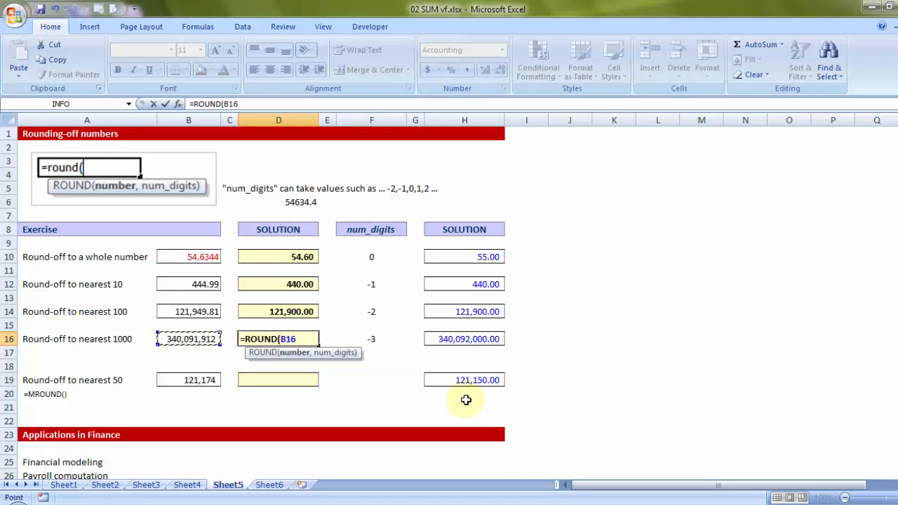
{"action": "type", "text": ",-3"}
{"action": "key", "text": "Return"}
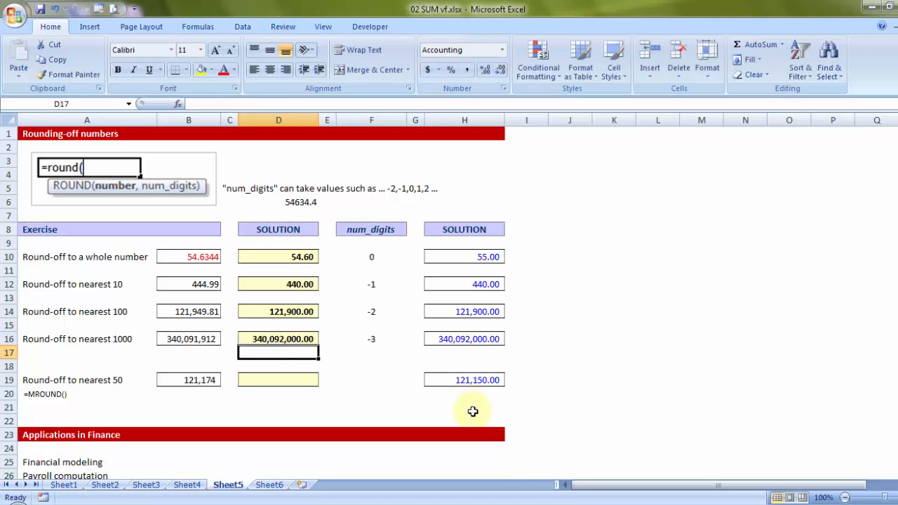
{"action": "left_click", "coordinate": [293, 258]}
{"action": "left_click", "coordinate": [293, 284]}
{"action": "left_click", "coordinate": [292, 310]}
{"action": "left_click", "coordinate": [291, 337]}
{"action": "left_click_drag", "start_coordinate": [280, 257], "coordinate": [284, 339]}
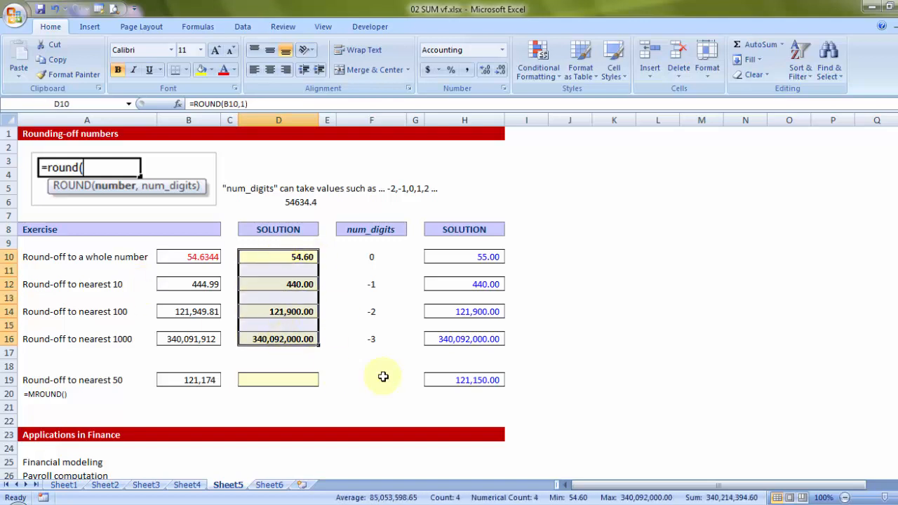
Round the number in B19 to the nearest 50 with =MROUND(B19,50) in D19
{"action": "left_click", "coordinate": [35, 375]}
{"action": "key", "text": "ctrl+c"}
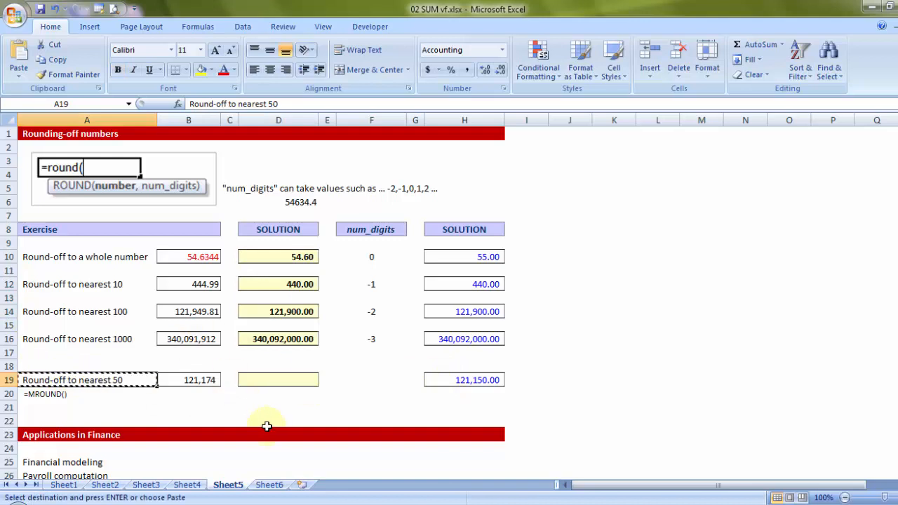
{"action": "scroll", "coordinate": [230, 379], "scroll_direction": "down", "scroll_amount": 1}
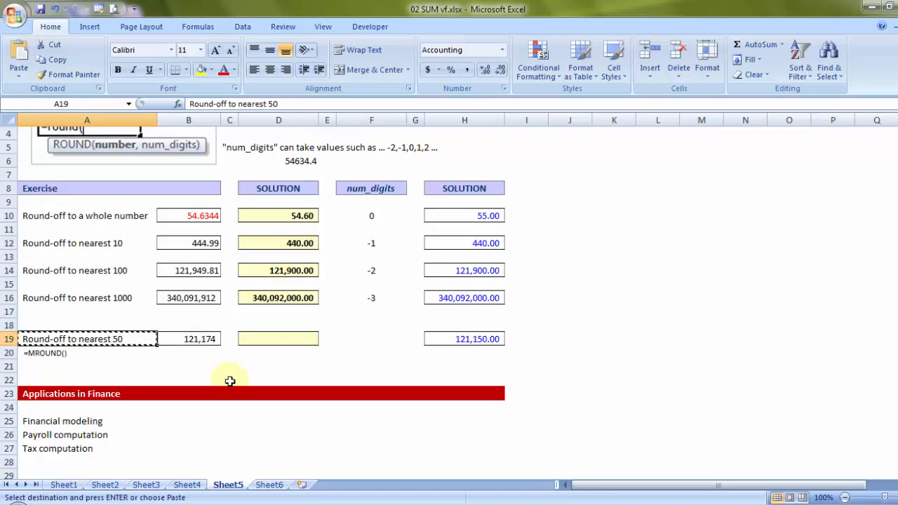
{"action": "left_click", "coordinate": [284, 339]}
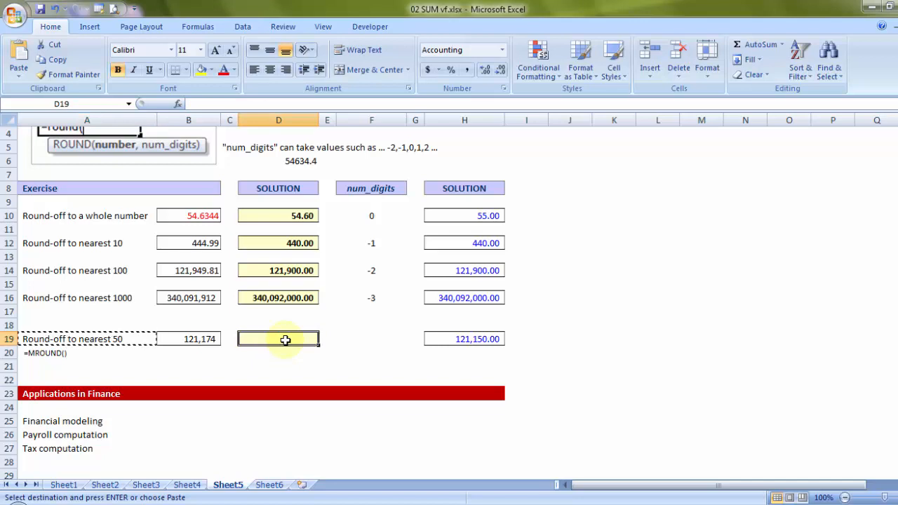
{"action": "type", "text": "=mr"}
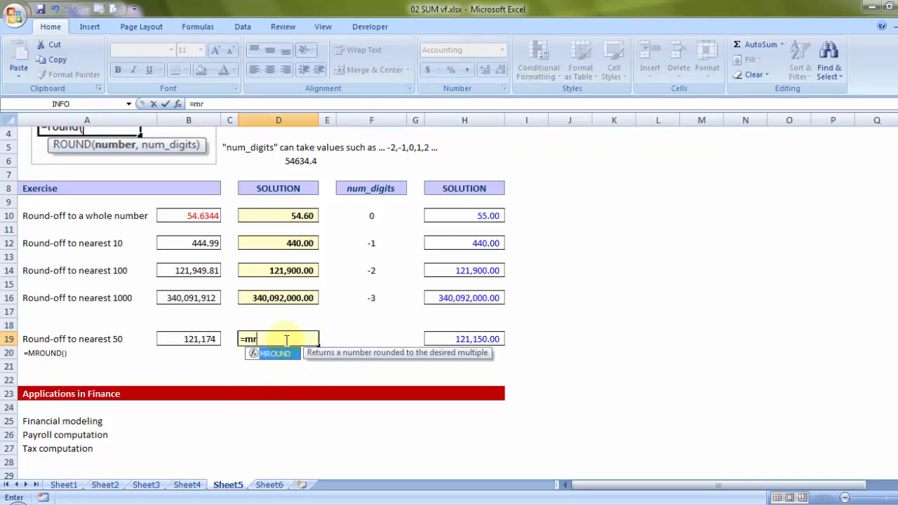
{"action": "key", "text": "Tab"}
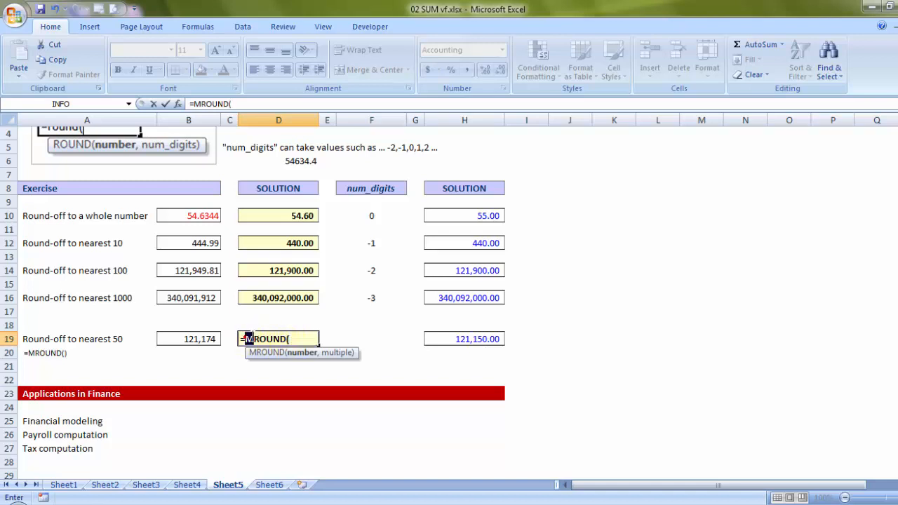
{"action": "left_click", "coordinate": [296, 339]}
{"action": "left_click", "coordinate": [276, 339]}
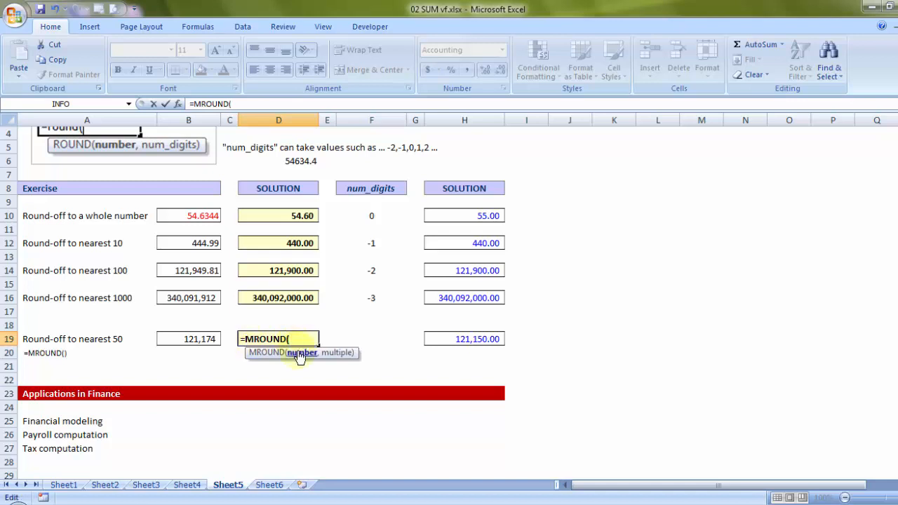
{"action": "left_click", "coordinate": [200, 338]}
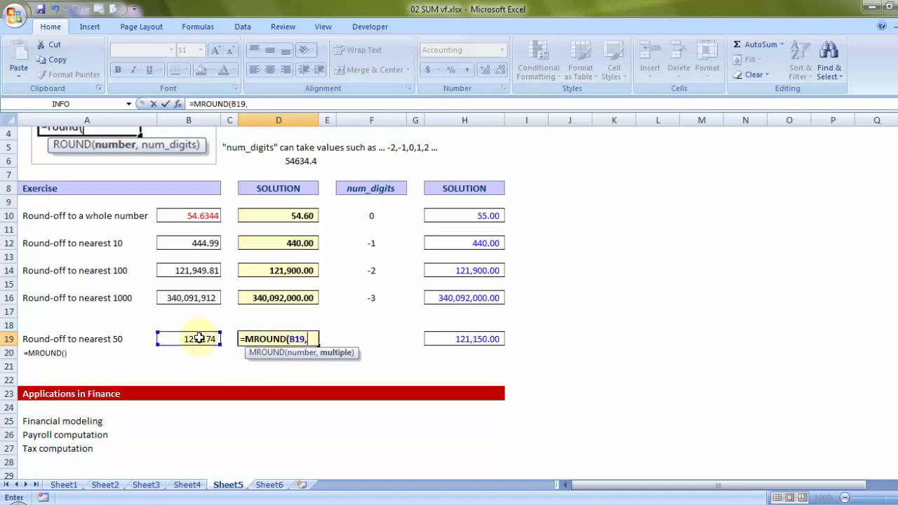
{"action": "type", "text": ","}
{"action": "type", "text": "0)"}
{"action": "key", "text": "Return"}
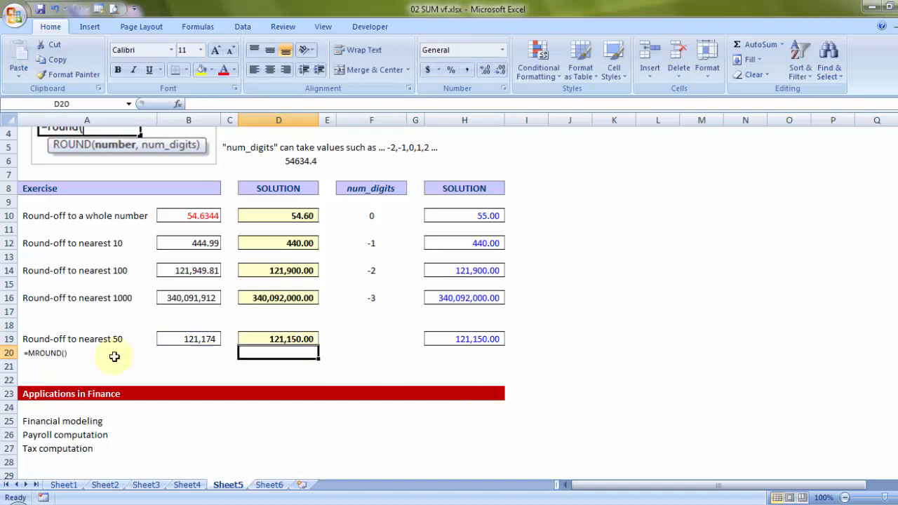
Change the formula in D19 to =MROUND(B19,100) to round the number in B19 to the nearest 100
{"action": "left_click", "coordinate": [304, 338]}
{"action": "double_click", "coordinate": [304, 338]}
{"action": "left_click_drag", "start_coordinate": [306, 338], "coordinate": [353, 338]}
{"action": "type", "text": "1"}
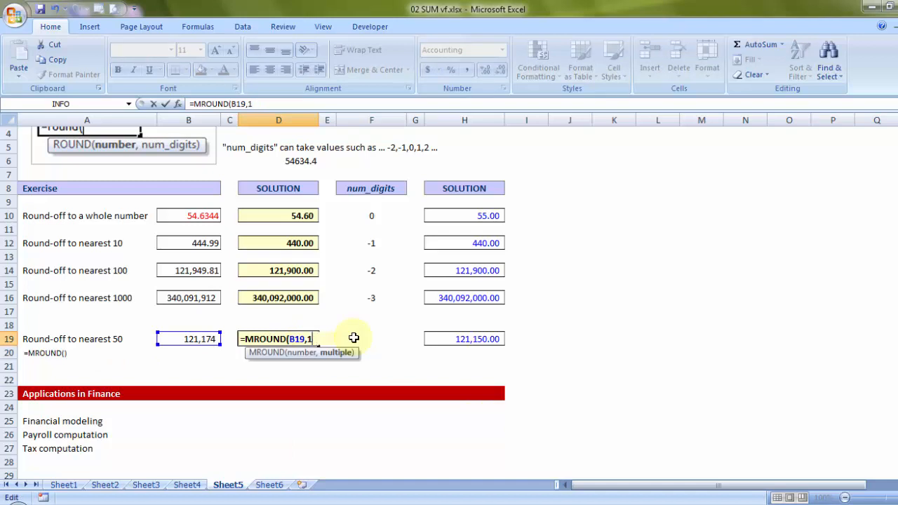
{"action": "type", "text": "00)"}
{"action": "key", "text": "Return"}
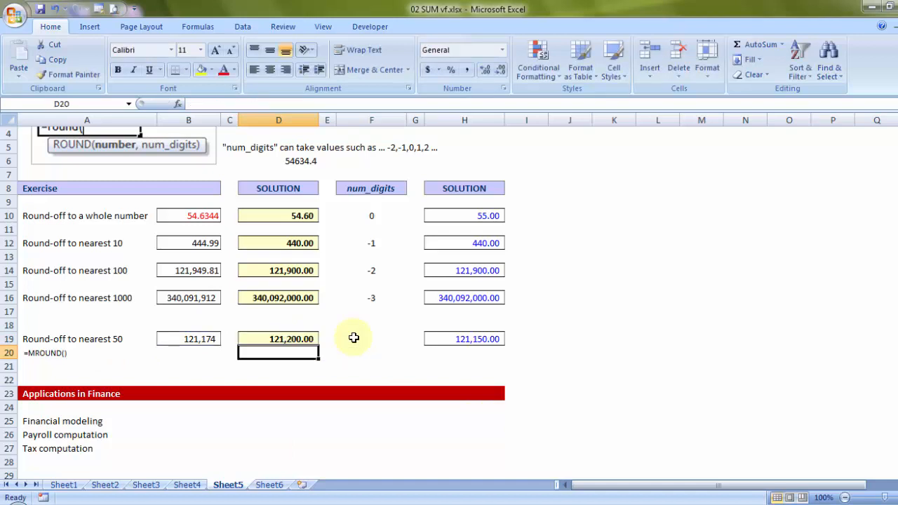
Change the multiple in the D19 MROUND formula to 25 to round B19 to the nearest 25
{"action": "double_click", "coordinate": [273, 340]}
{"action": "left_click_drag", "start_coordinate": [309, 339], "coordinate": [379, 348]}
{"action": "type", "text": "25"}
{"action": "key", "text": "Return"}
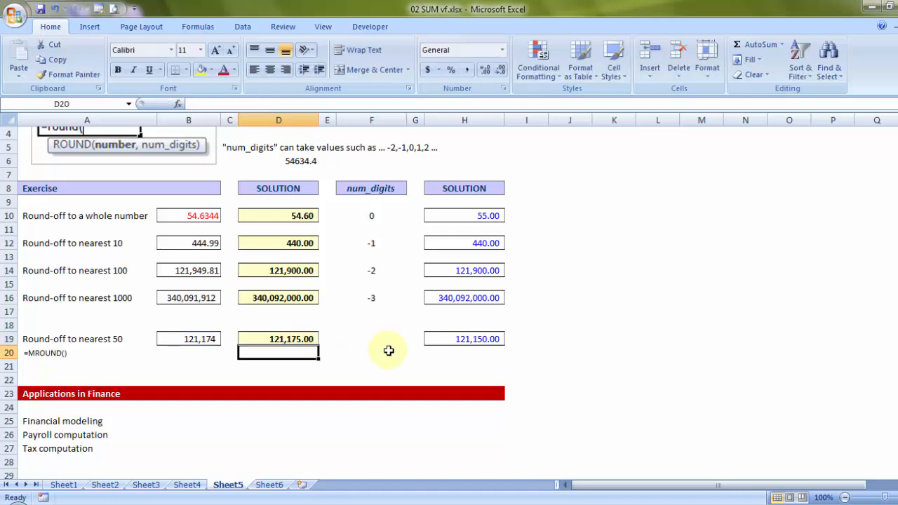
{"action": "double_click", "coordinate": [291, 339]}
{"action": "left_click_drag", "start_coordinate": [308, 339], "coordinate": [377, 337]}
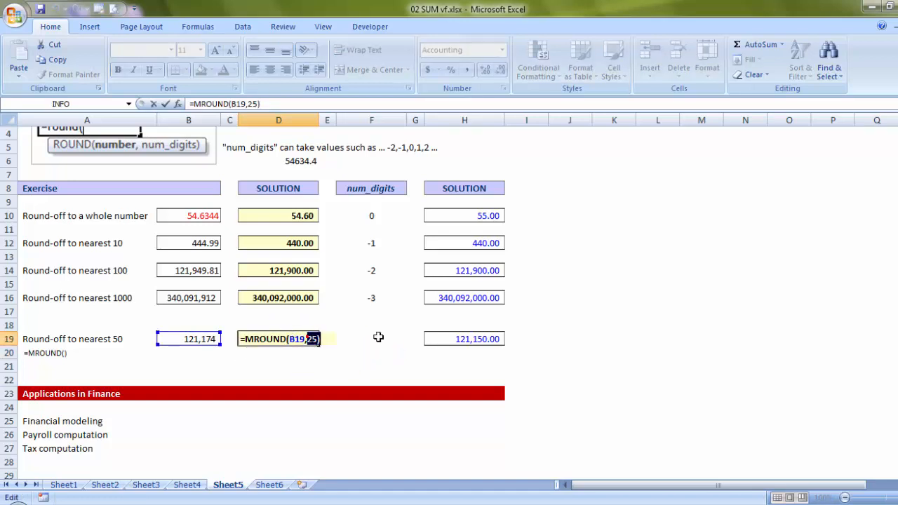
{"action": "key", "text": "Escape"}
Review the MROUND note in A20 and the entries under Applications in Finance below the rounding exercise
{"action": "left_click", "coordinate": [31, 353]}
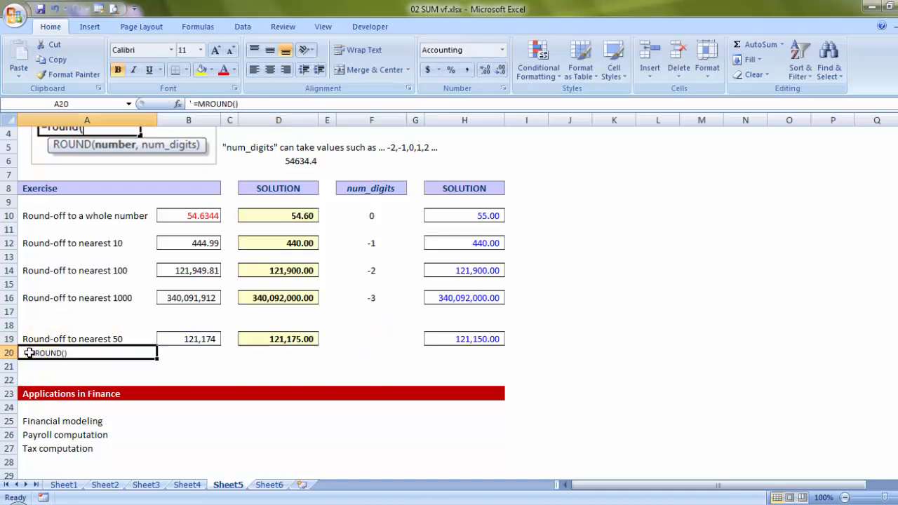
{"action": "scroll", "coordinate": [320, 383], "scroll_direction": "down", "scroll_amount": 2}
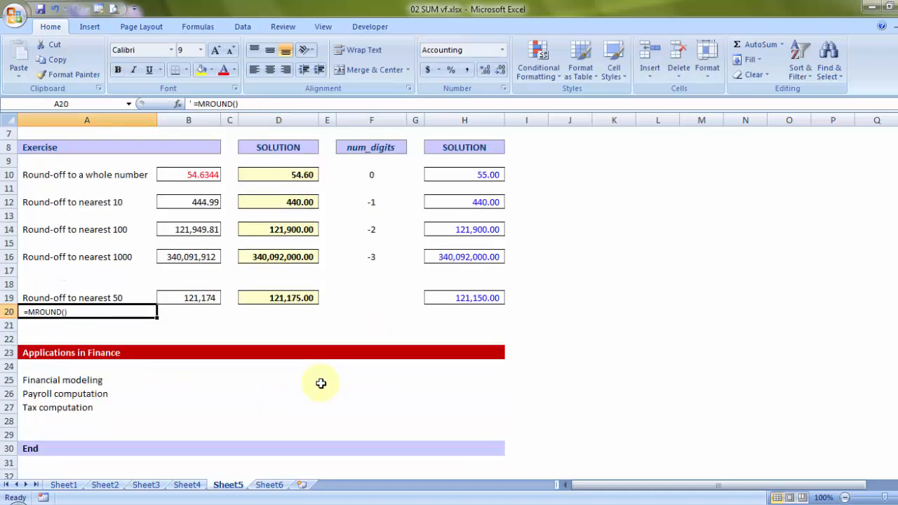
{"action": "left_click", "coordinate": [31, 366]}
{"action": "scroll", "coordinate": [99, 354], "scroll_direction": "down", "scroll_amount": 1}
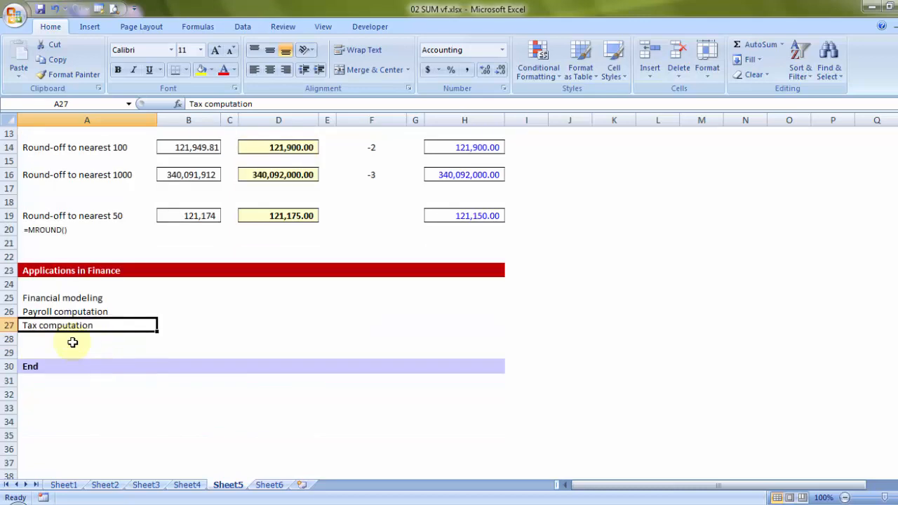
{"action": "left_click", "coordinate": [62, 297]}
{"action": "scroll", "coordinate": [190, 390], "scroll_direction": "up", "scroll_amount": 2}
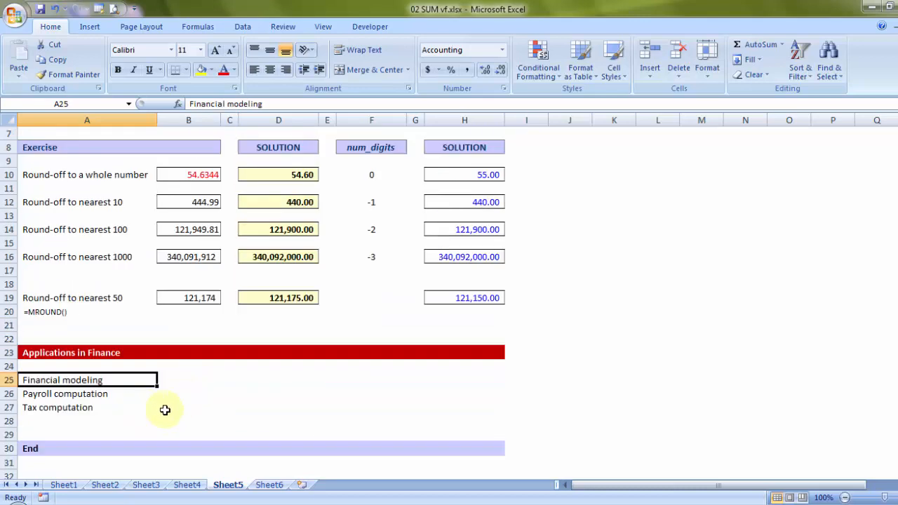
{"action": "scroll", "coordinate": [233, 409], "scroll_direction": "up", "scroll_amount": 2}
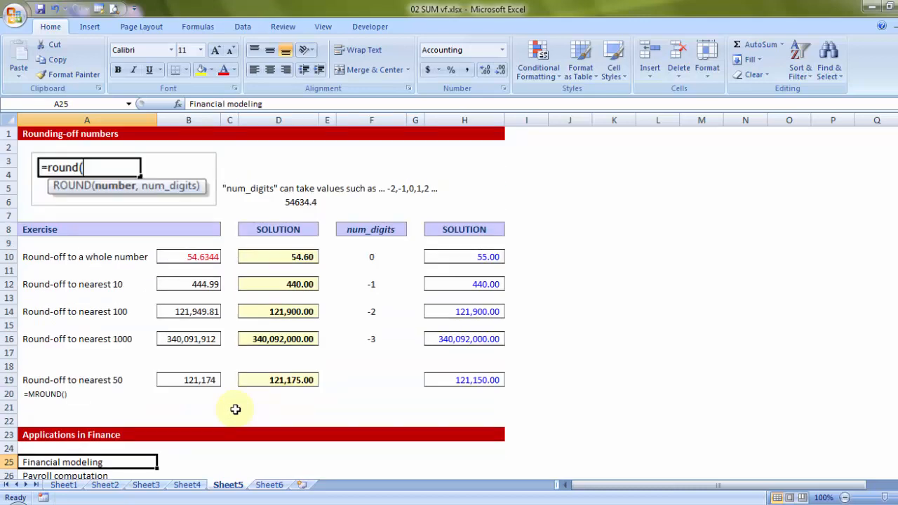